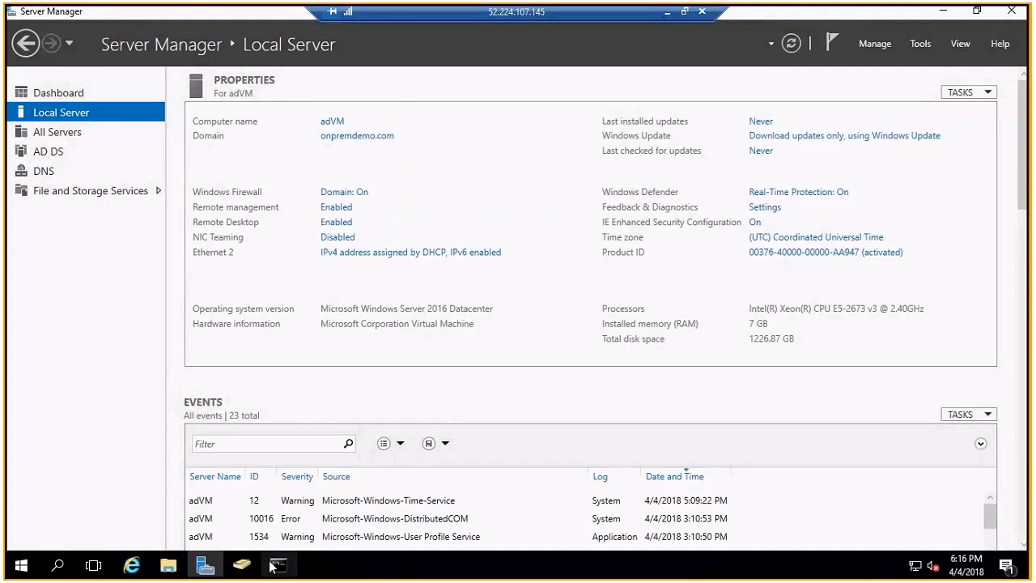
- Bring Active Directory Users and Computers forward with the Onprem account selected in onpremdemo.com Users
{"action": "left_click", "coordinate": [242, 564]}
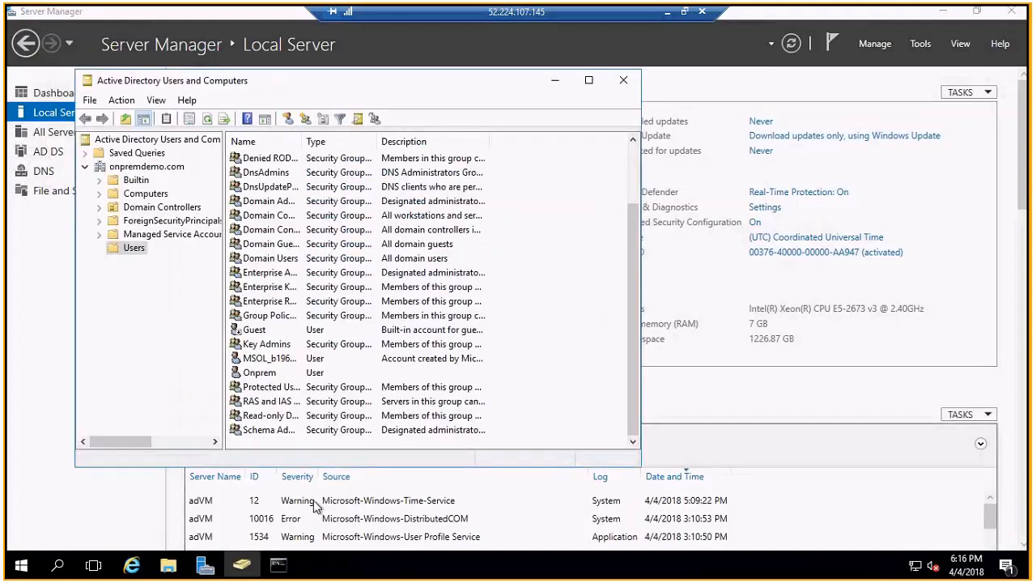
{"action": "left_click", "coordinate": [324, 372]}
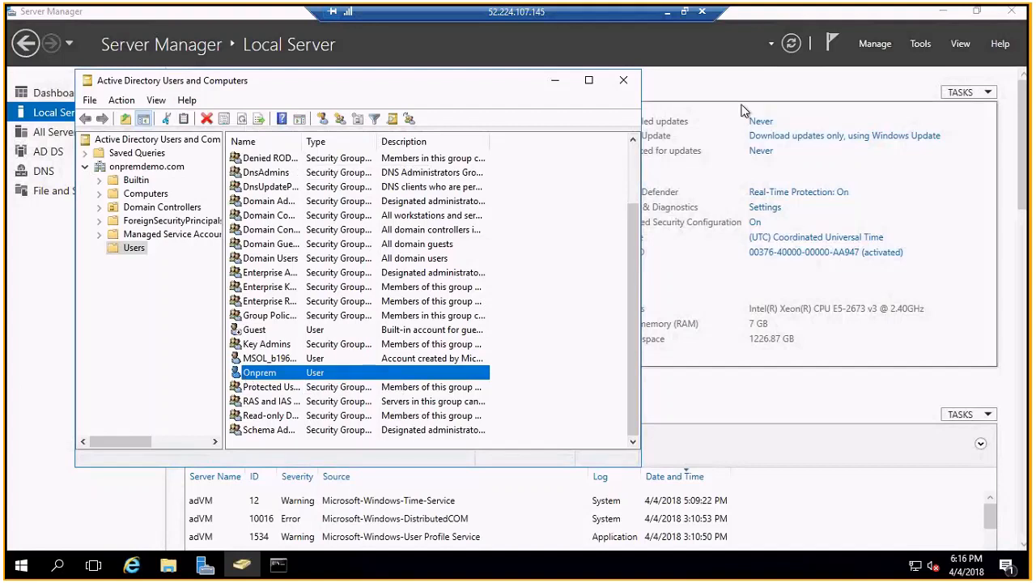
{"action": "left_click", "coordinate": [686, 101]}
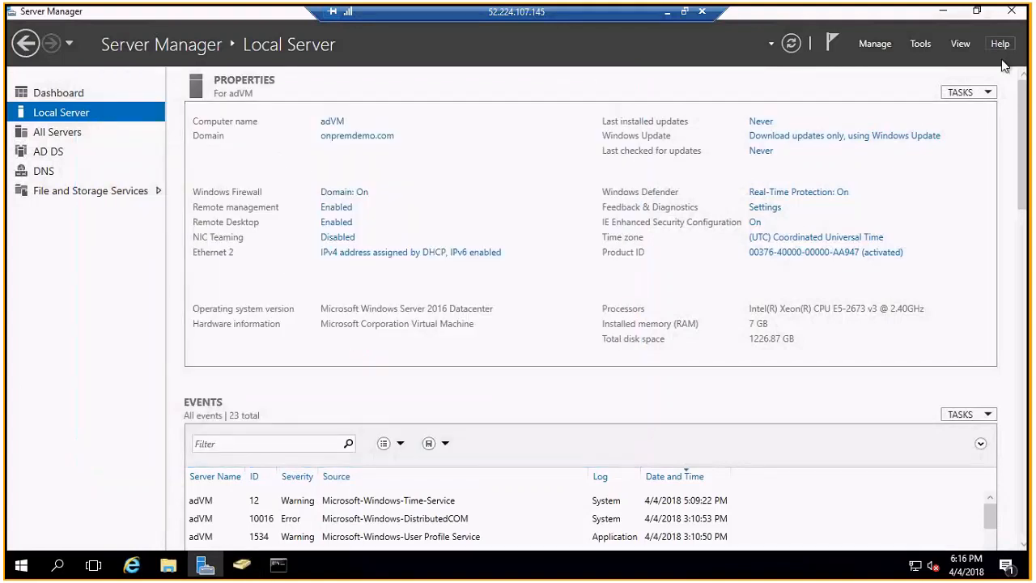
{"action": "left_click", "coordinate": [921, 42]}
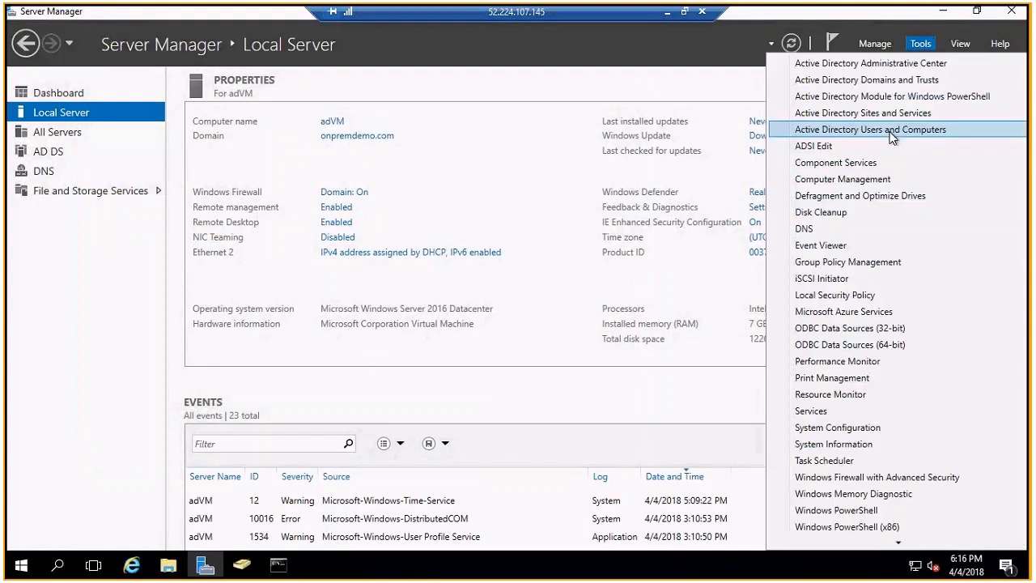
{"action": "left_click", "coordinate": [243, 566]}
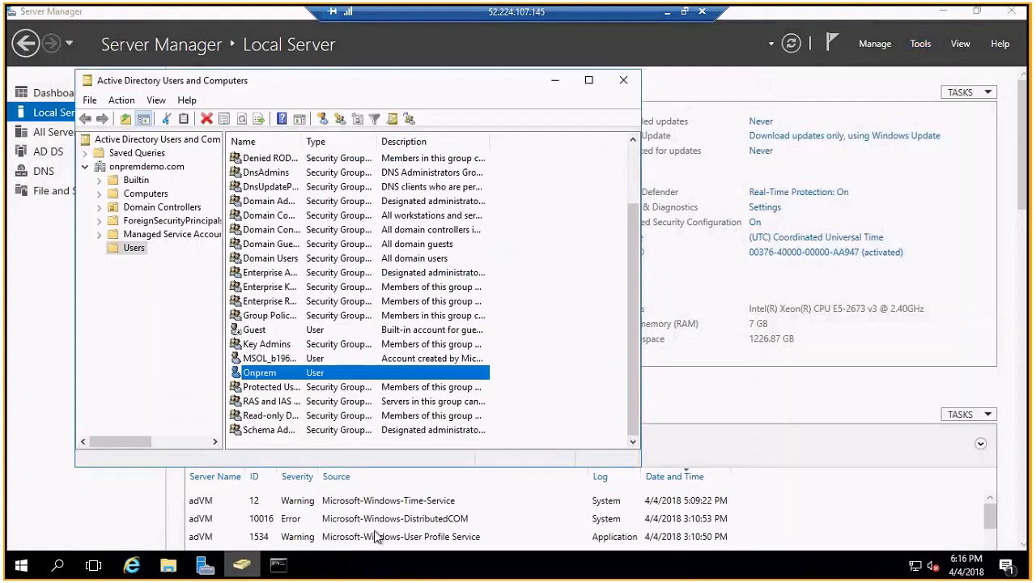
{"action": "left_click_drag", "start_coordinate": [455, 88], "coordinate": [486, 84]}
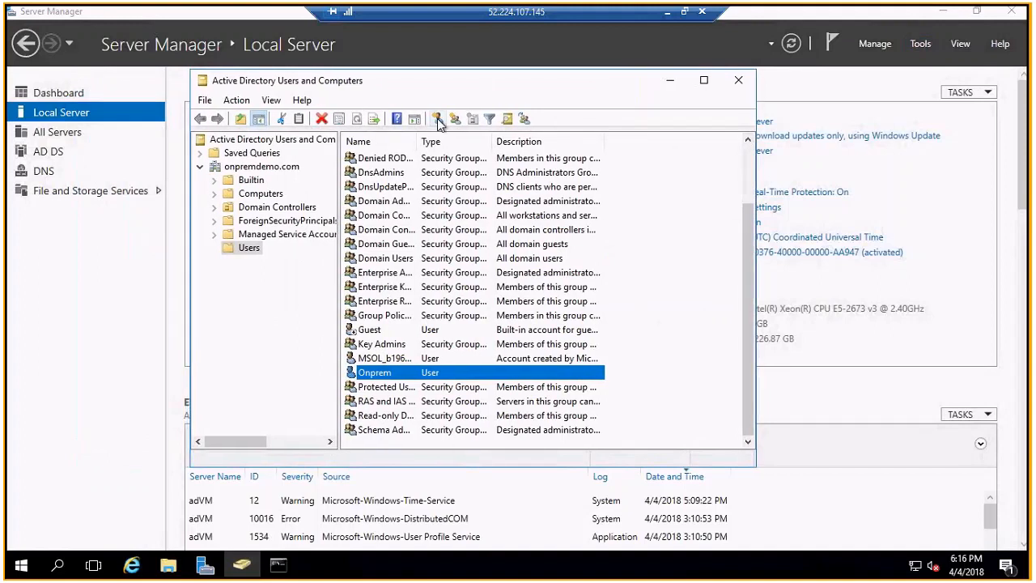
{"action": "left_click", "coordinate": [437, 120]}
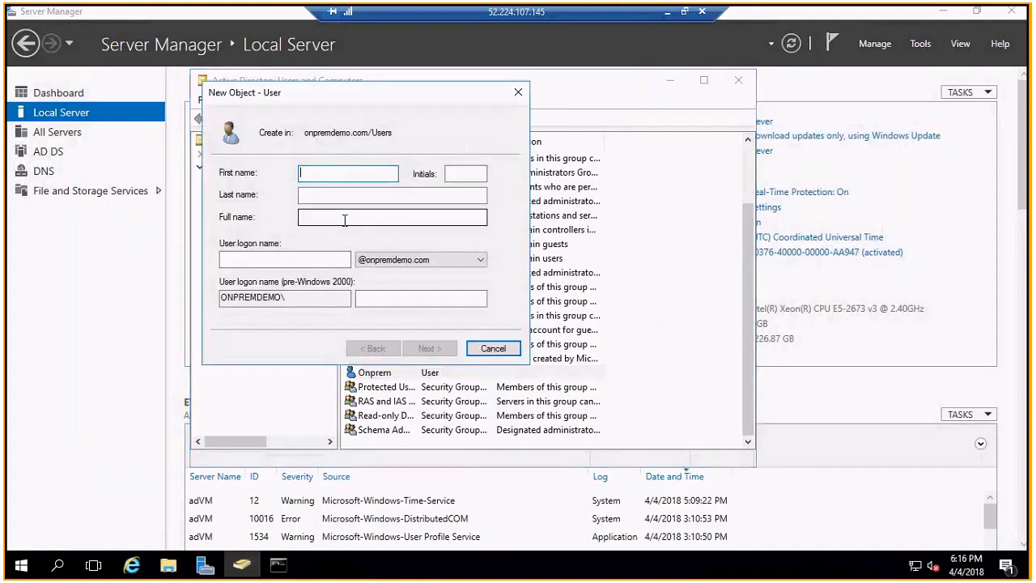
{"action": "left_click", "coordinate": [270, 265]}
{"action": "type", "text": "aniket"}
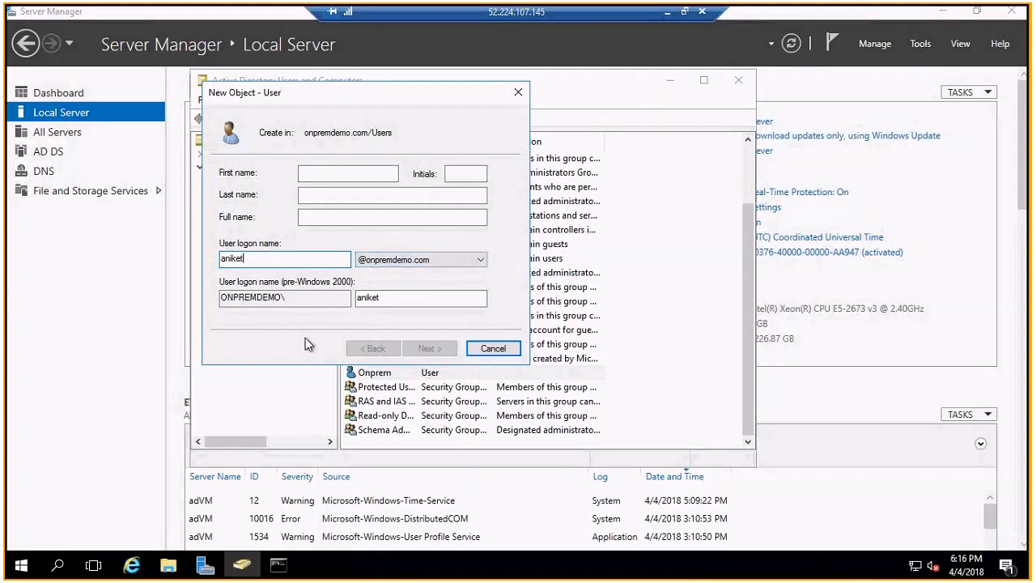
{"action": "key", "text": "Escape"}
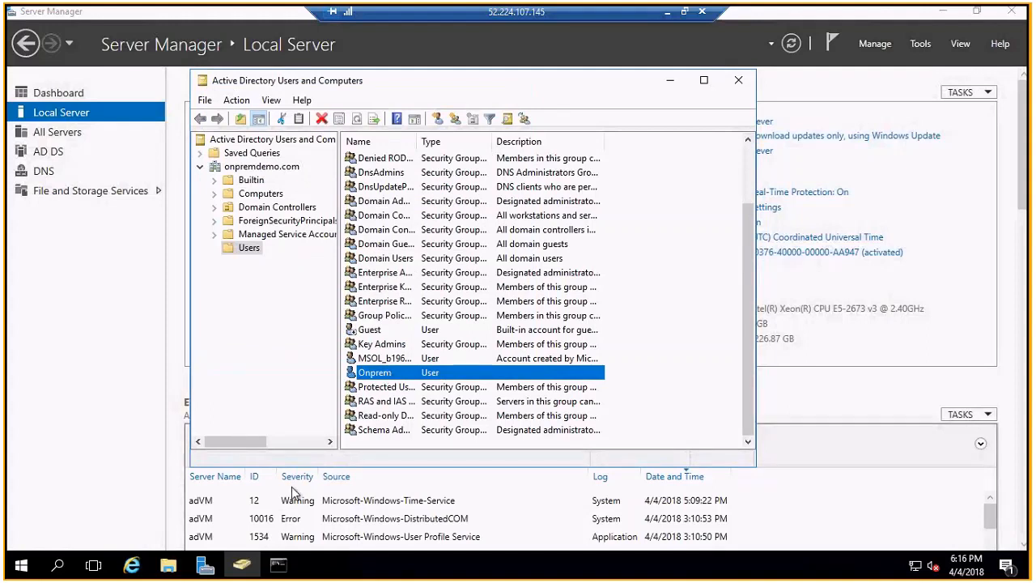
{"action": "left_click", "coordinate": [668, 17]}
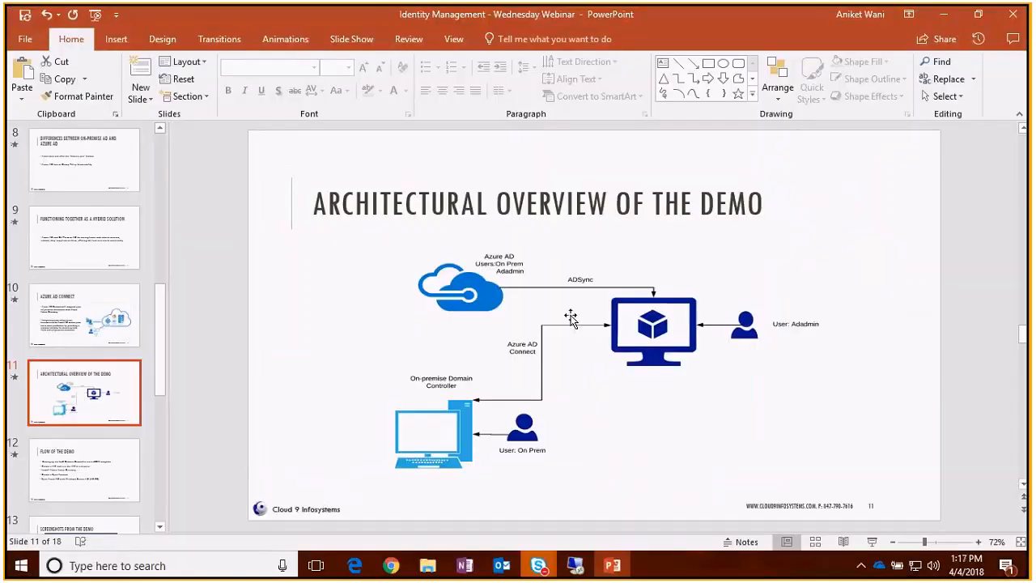
- Switch to the ADConnect server session and open the Ethernet 2 network connections
{"action": "left_click", "coordinate": [577, 566]}
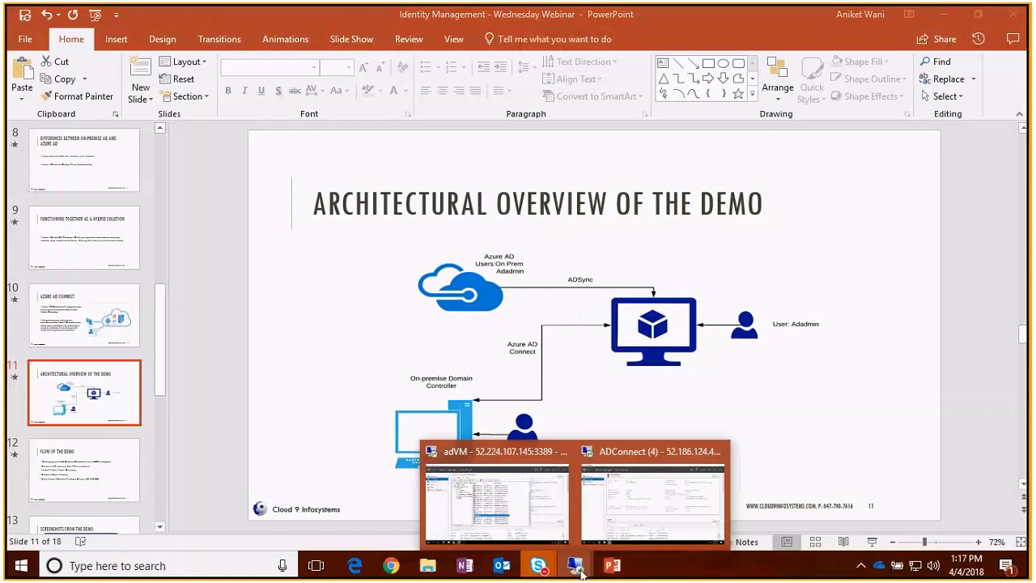
{"action": "left_click", "coordinate": [625, 526]}
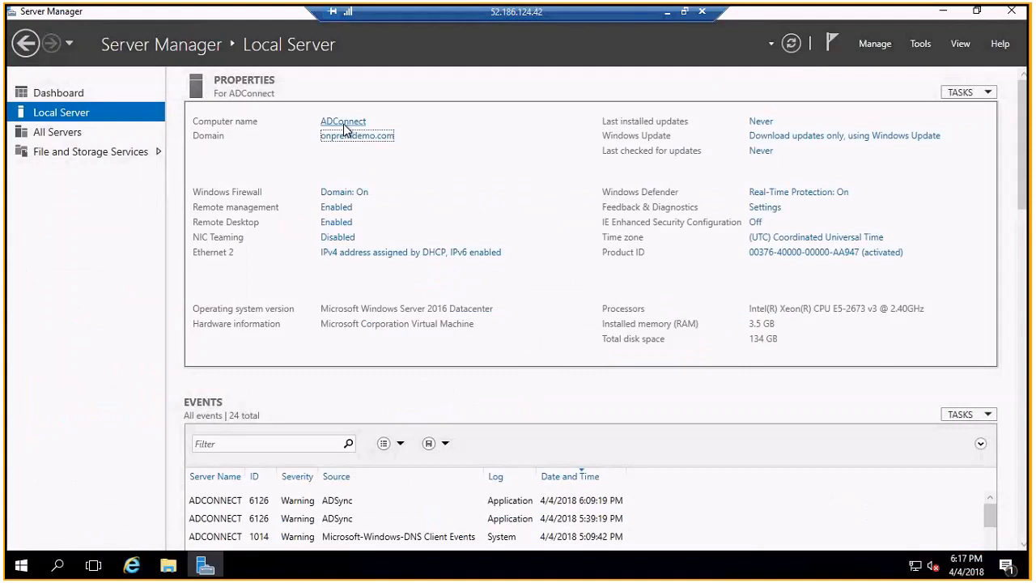
{"action": "left_click", "coordinate": [408, 254]}
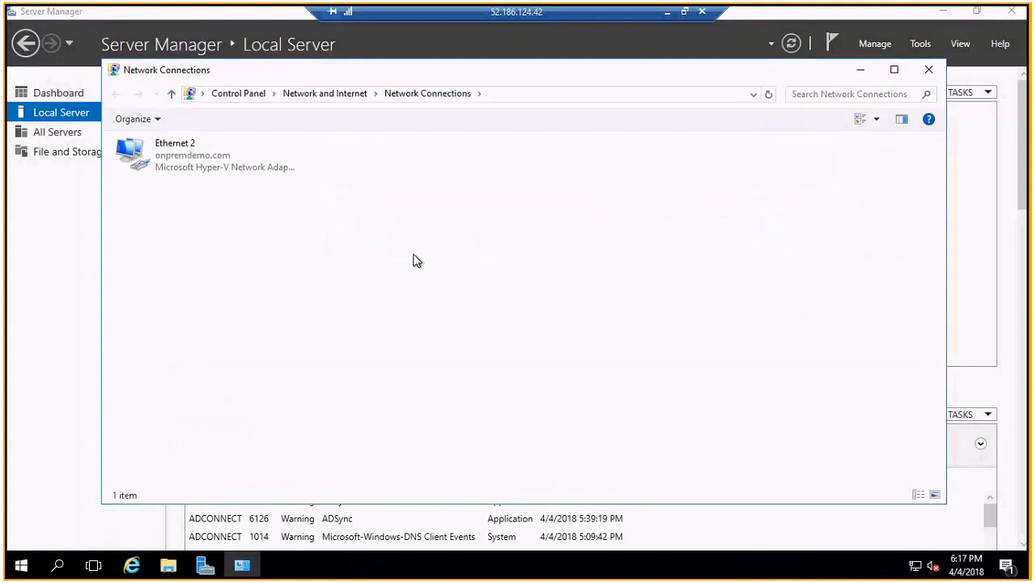
{"action": "left_click_drag", "start_coordinate": [428, 75], "coordinate": [492, 82]}
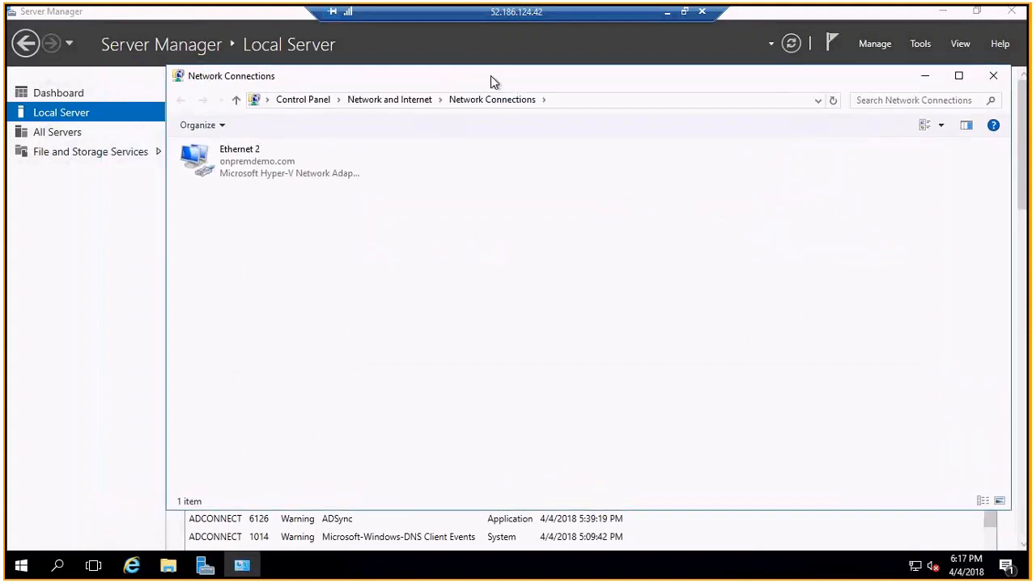
- Show Ethernet 2's IPv4 properties, with preferred DNS server 10.0.0.4
{"action": "right_click", "coordinate": [276, 171]}
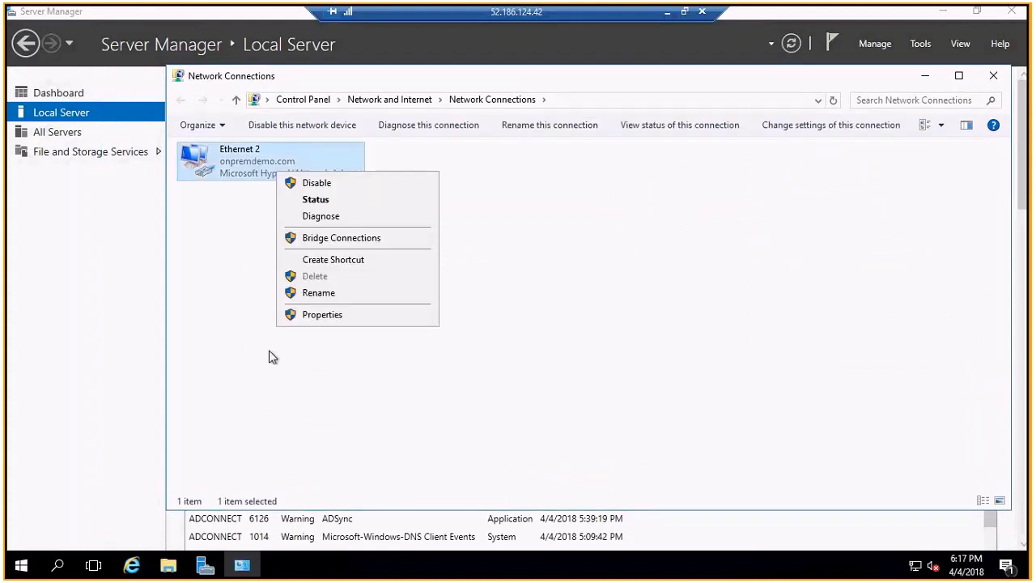
{"action": "left_click", "coordinate": [324, 317]}
{"action": "left_click", "coordinate": [301, 298]}
{"action": "left_click", "coordinate": [412, 374]}
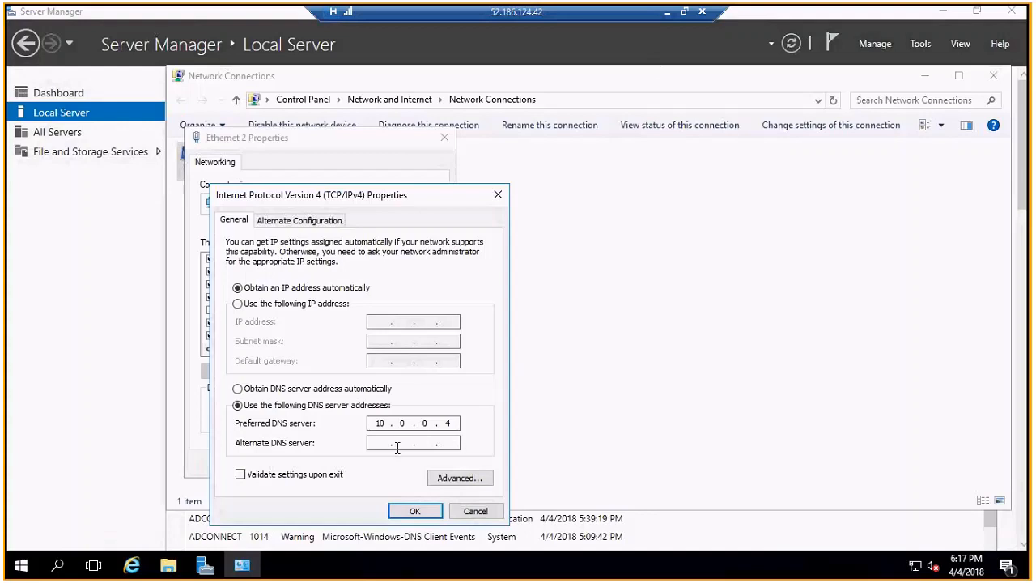
- Check adVM's ipconfig output showing IPv4 10.0.0.4, then return to the ADConnect session
{"action": "left_click", "coordinate": [667, 13]}
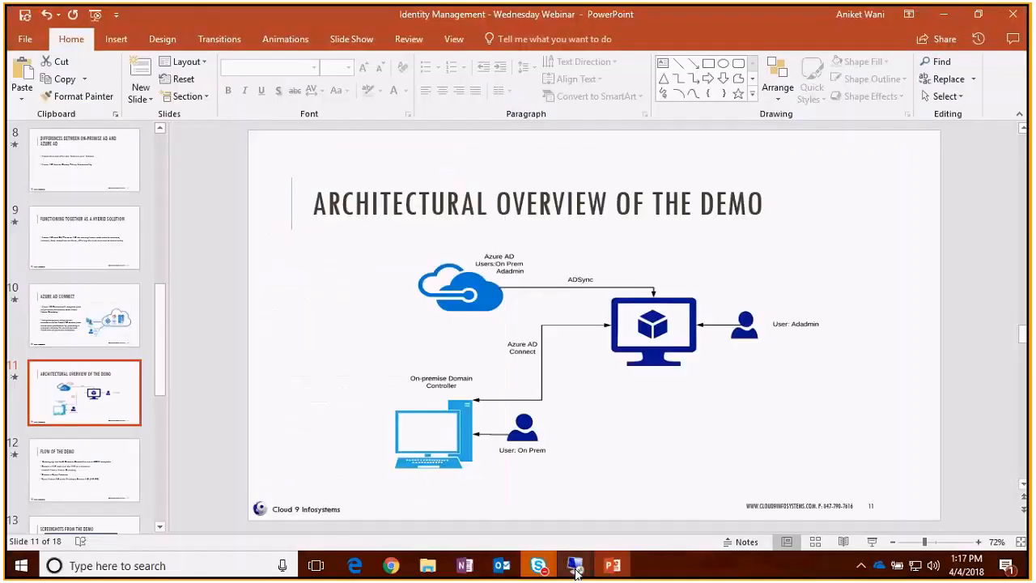
{"action": "left_click", "coordinate": [576, 566]}
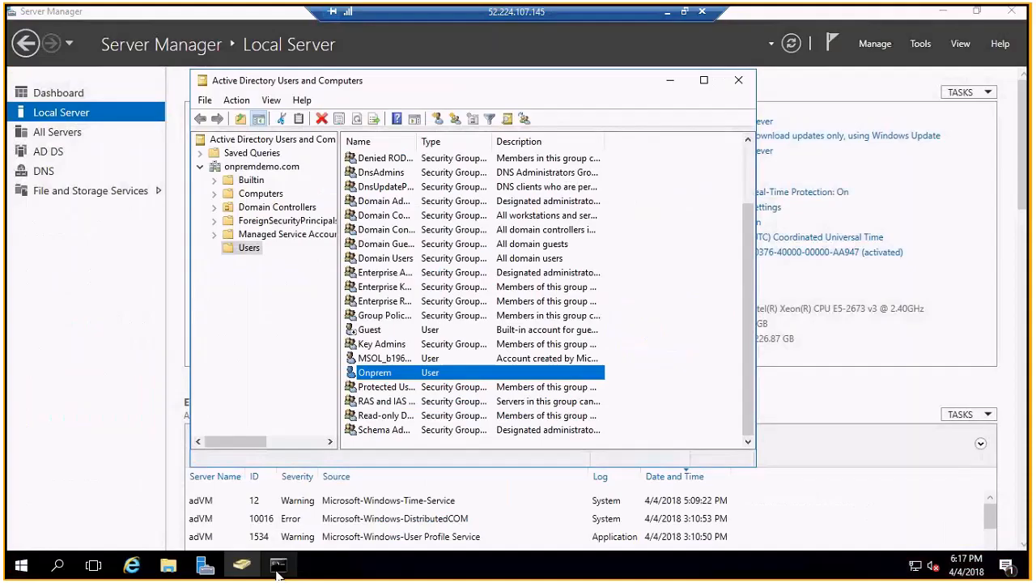
{"action": "left_click", "coordinate": [278, 566]}
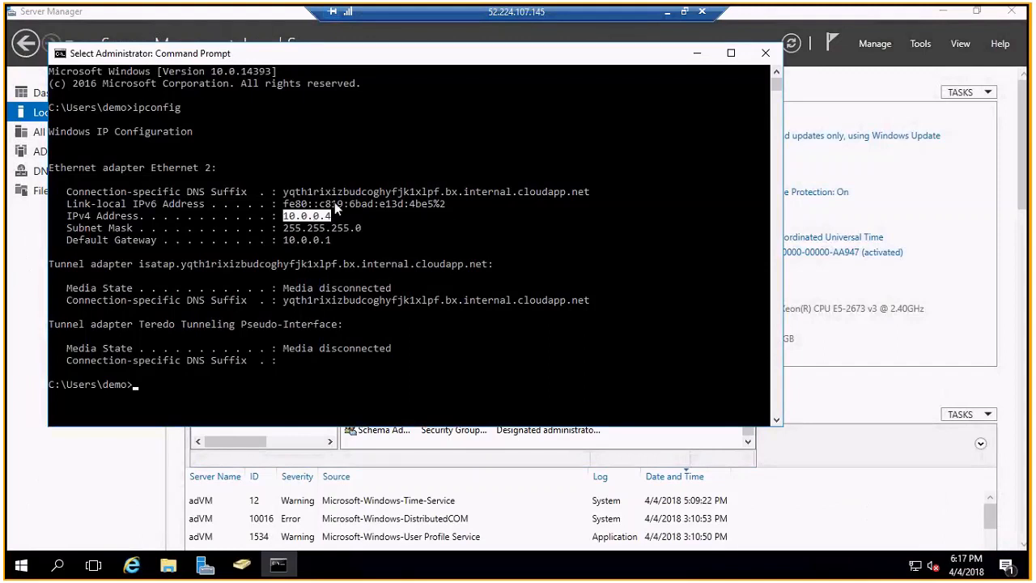
{"action": "left_click", "coordinate": [668, 18]}
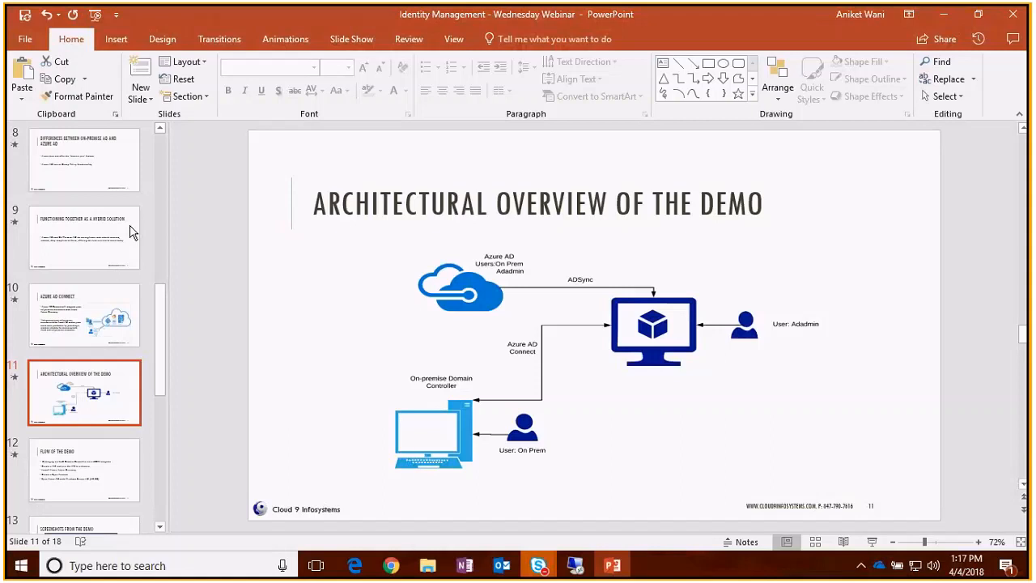
{"action": "mouse_move", "coordinate": [575, 565]}
{"action": "left_click", "coordinate": [606, 503]}
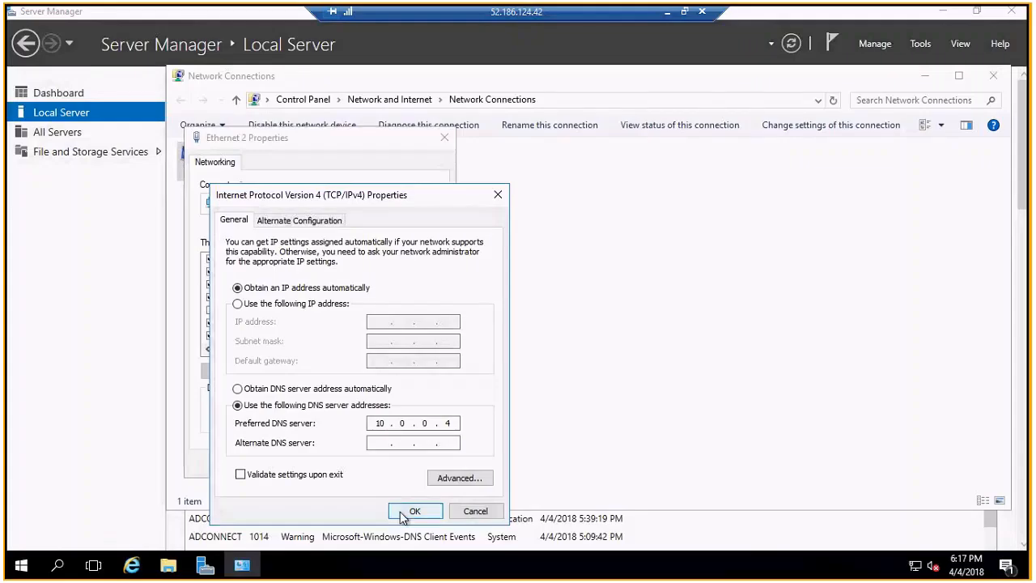
- Close the IPv4 settings, Ethernet 2 properties and Network Connections windows
{"action": "left_click", "coordinate": [409, 512]}
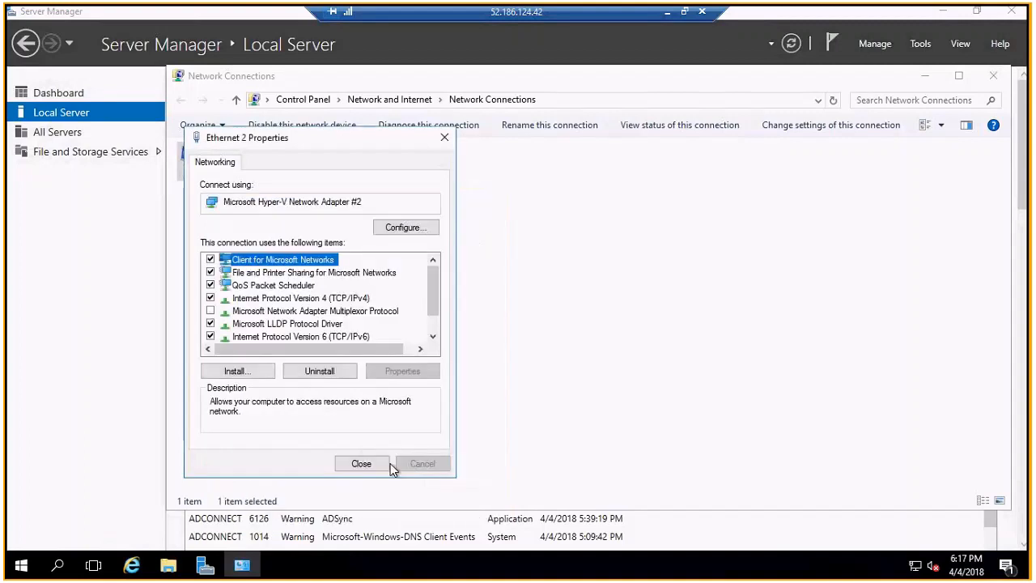
{"action": "left_click", "coordinate": [388, 463]}
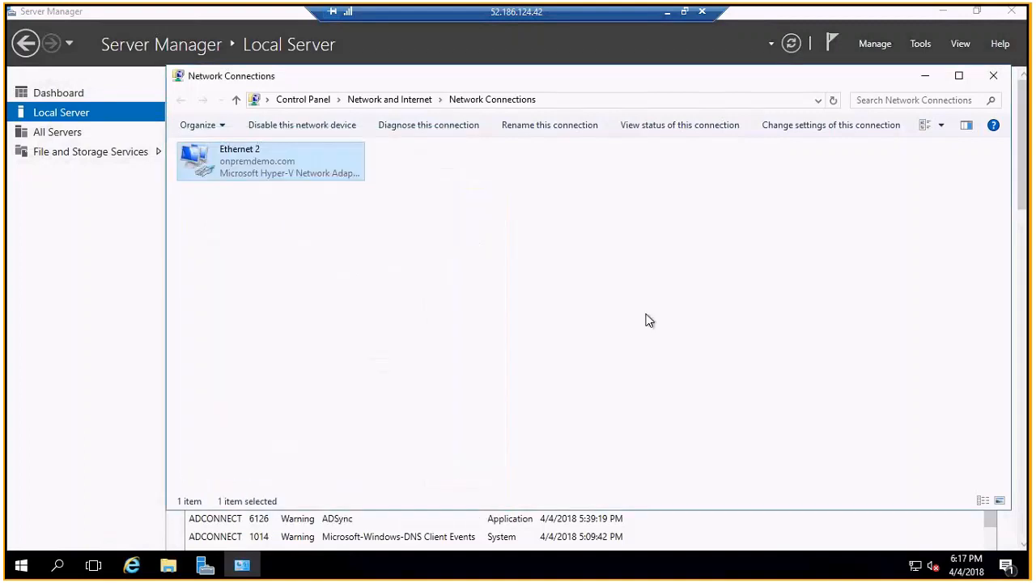
{"action": "left_click", "coordinate": [994, 77]}
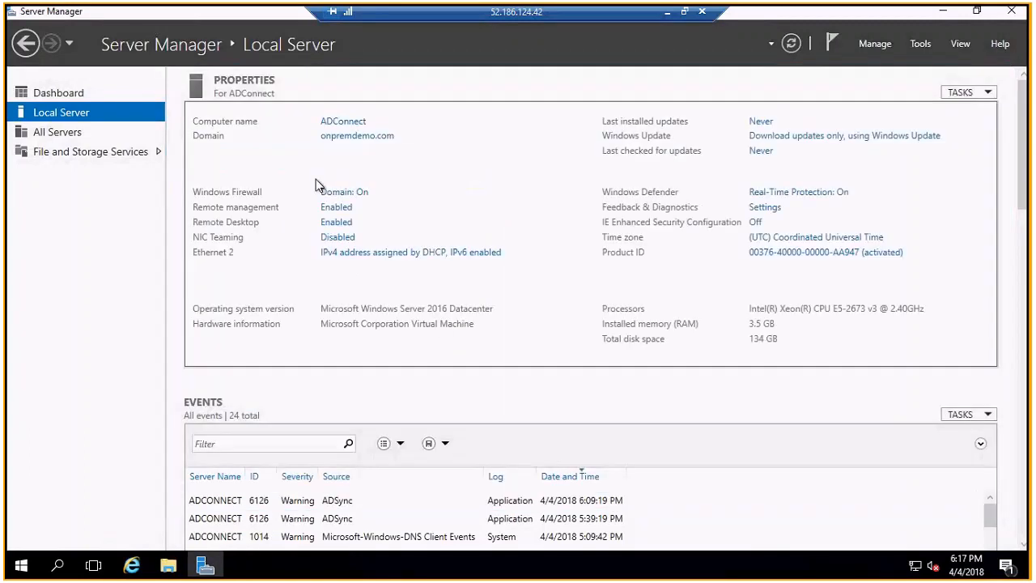
- Review the server's onpremdemo.com domain membership, then cancel out of System Properties
{"action": "left_click", "coordinate": [323, 138]}
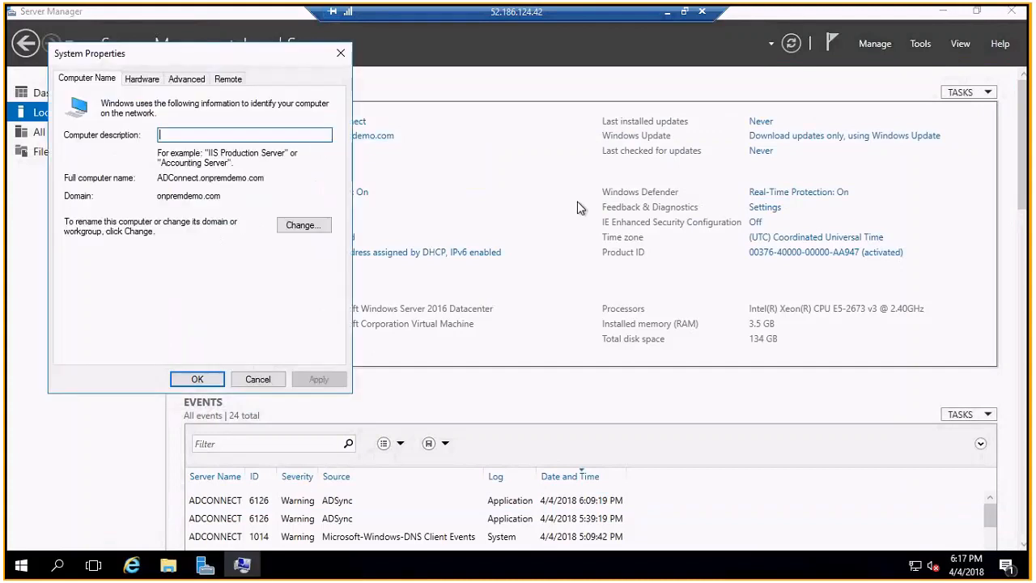
{"action": "left_click", "coordinate": [313, 227]}
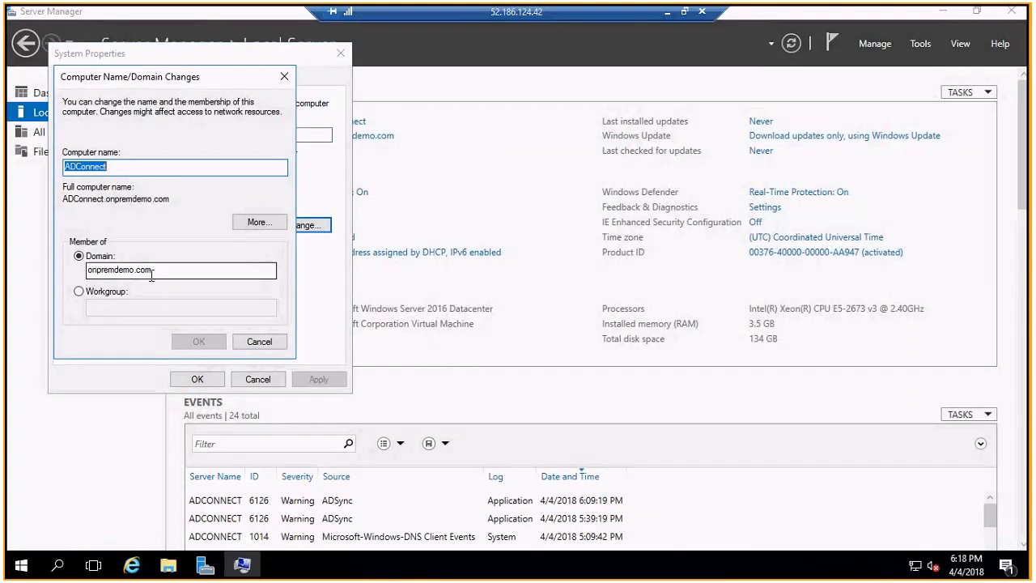
{"action": "left_click", "coordinate": [261, 343]}
{"action": "left_click", "coordinate": [266, 376]}
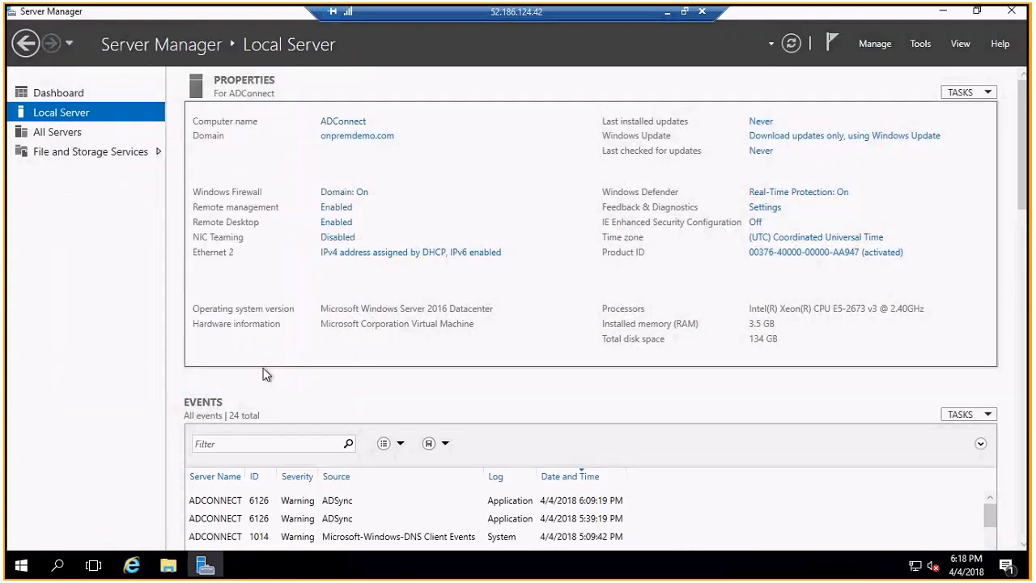
- In the Azure portal, go to the webinardemo directory overview, then start Create a resource
{"action": "left_click", "coordinate": [667, 16]}
{"action": "left_click", "coordinate": [355, 565]}
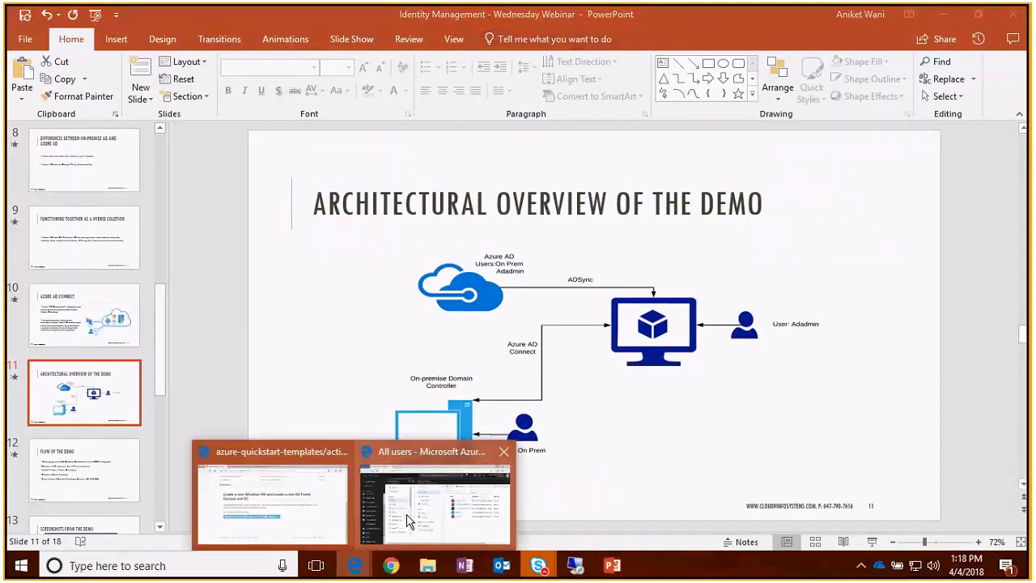
{"action": "left_click", "coordinate": [407, 521]}
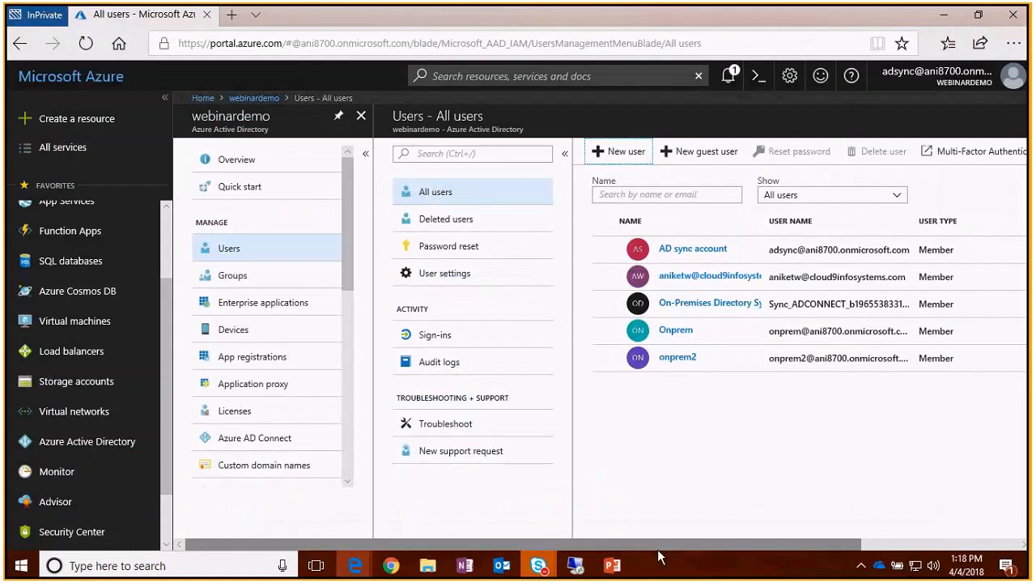
{"action": "mouse_move", "coordinate": [957, 92]}
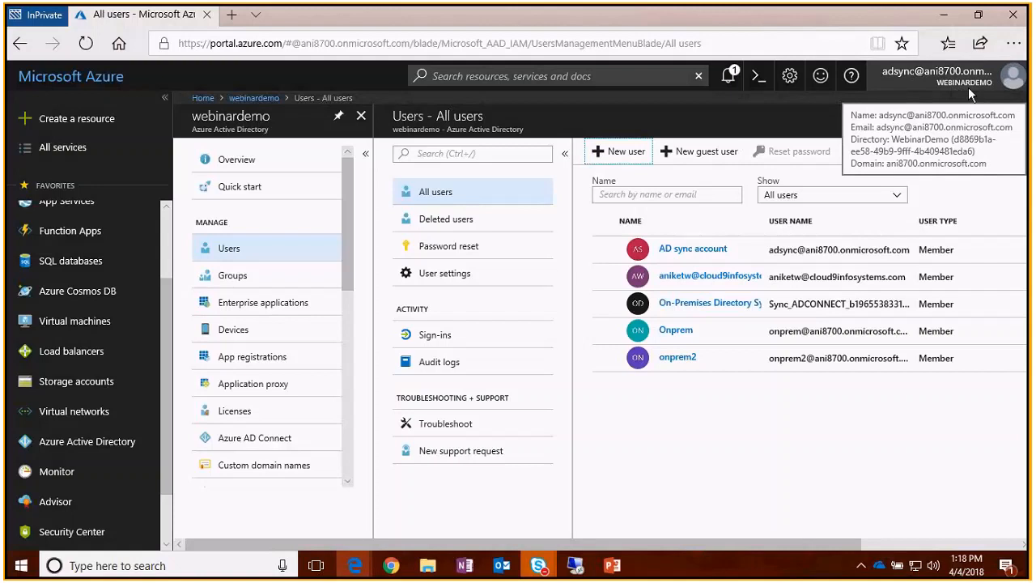
{"action": "left_click", "coordinate": [236, 160]}
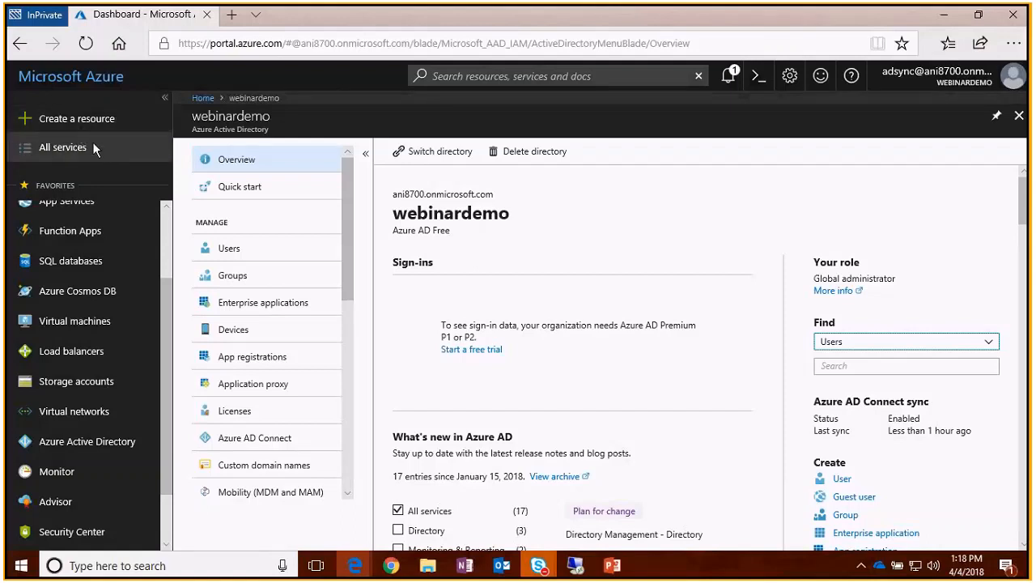
{"action": "left_click", "coordinate": [94, 121]}
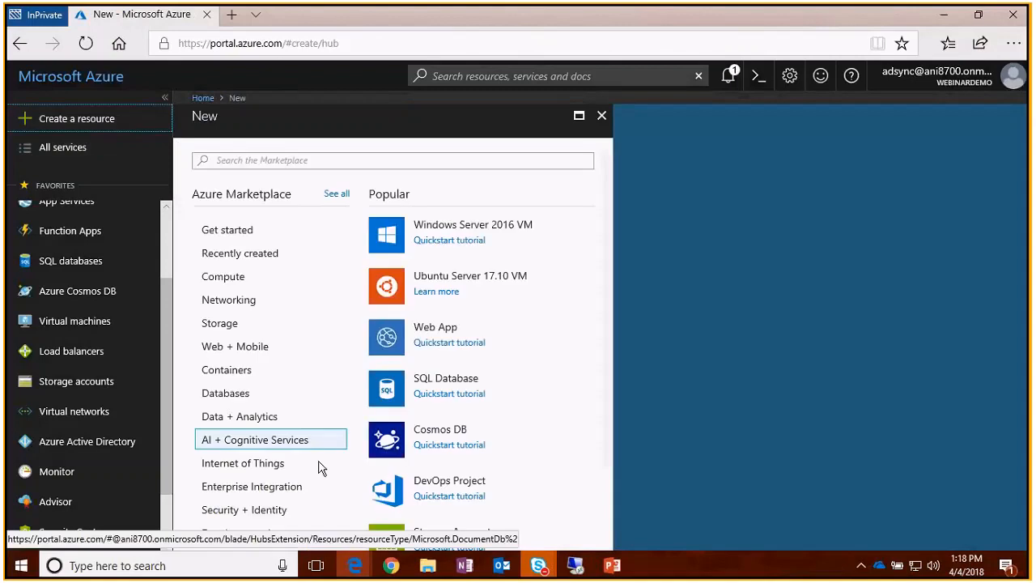
- Start a new Azure Active Directory under Security + Identity with initial domain name ani8700
{"action": "left_click", "coordinate": [267, 511]}
{"action": "left_click", "coordinate": [483, 280]}
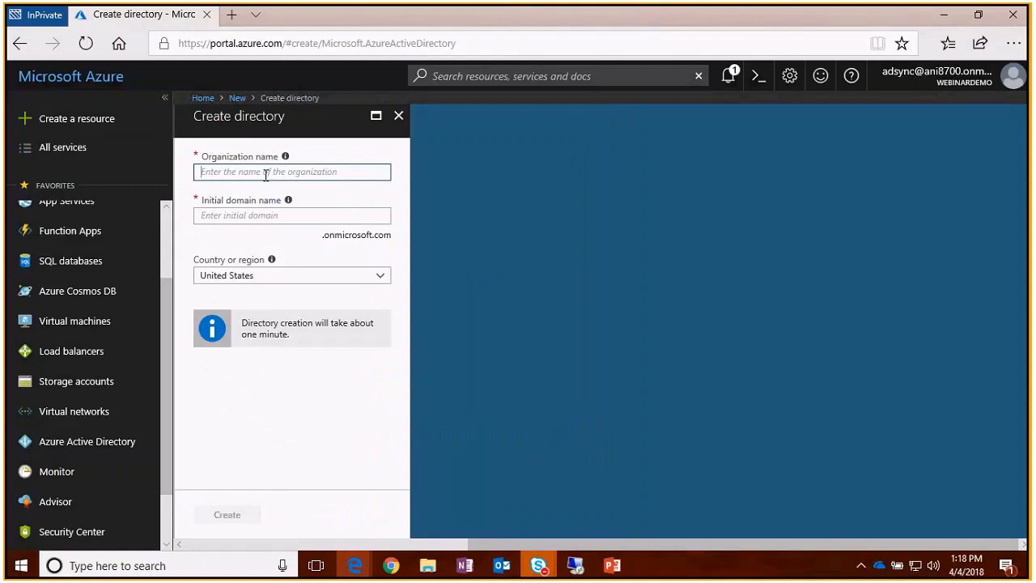
{"action": "left_click", "coordinate": [256, 216]}
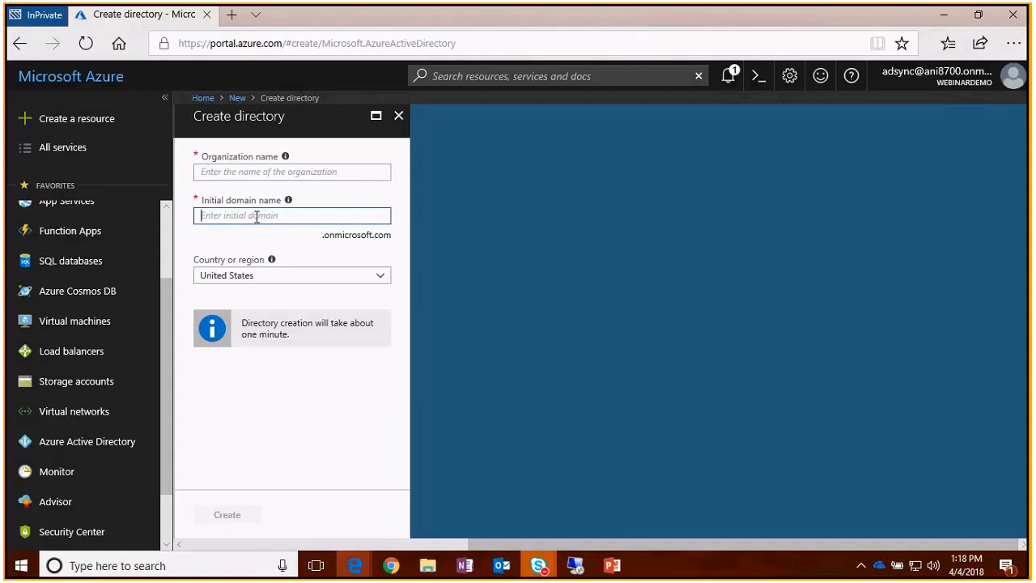
{"action": "type", "text": "ani8700"}
- Discard the unfinished directory form and close the marketplace
{"action": "left_click", "coordinate": [922, 79]}
{"action": "left_click", "coordinate": [752, 283]}
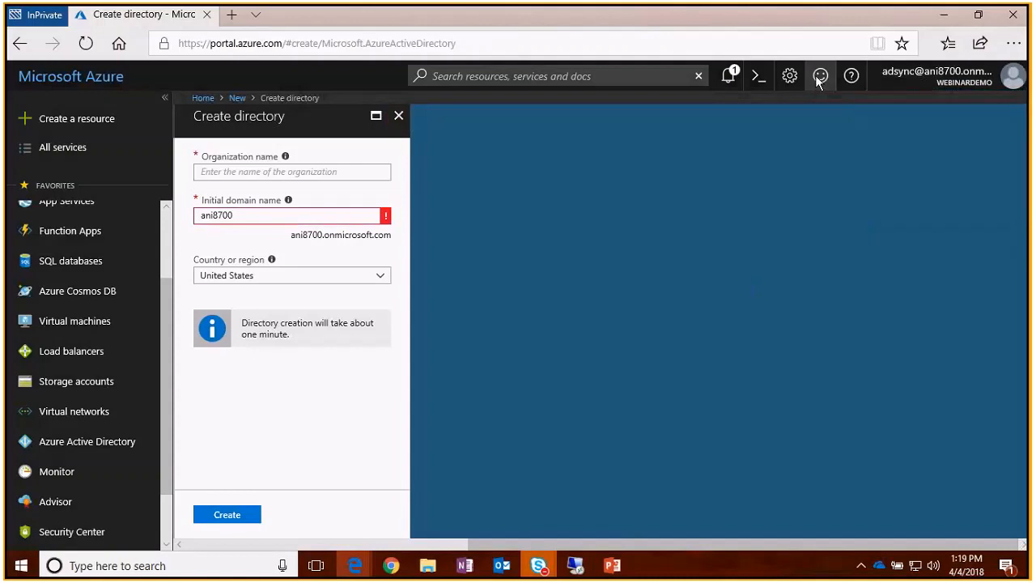
{"action": "left_click", "coordinate": [398, 116]}
{"action": "left_click", "coordinate": [458, 343]}
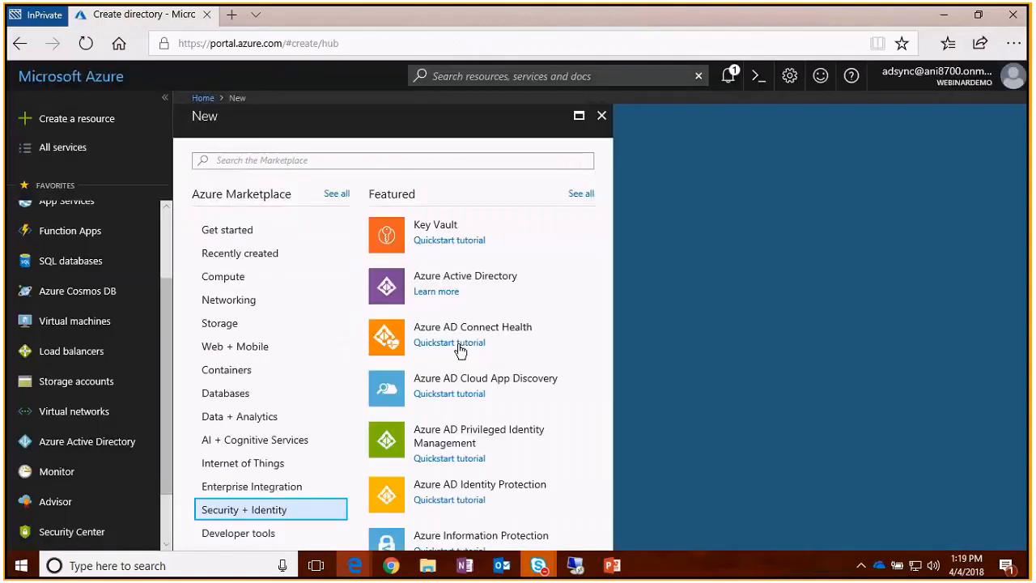
{"action": "left_click", "coordinate": [601, 116]}
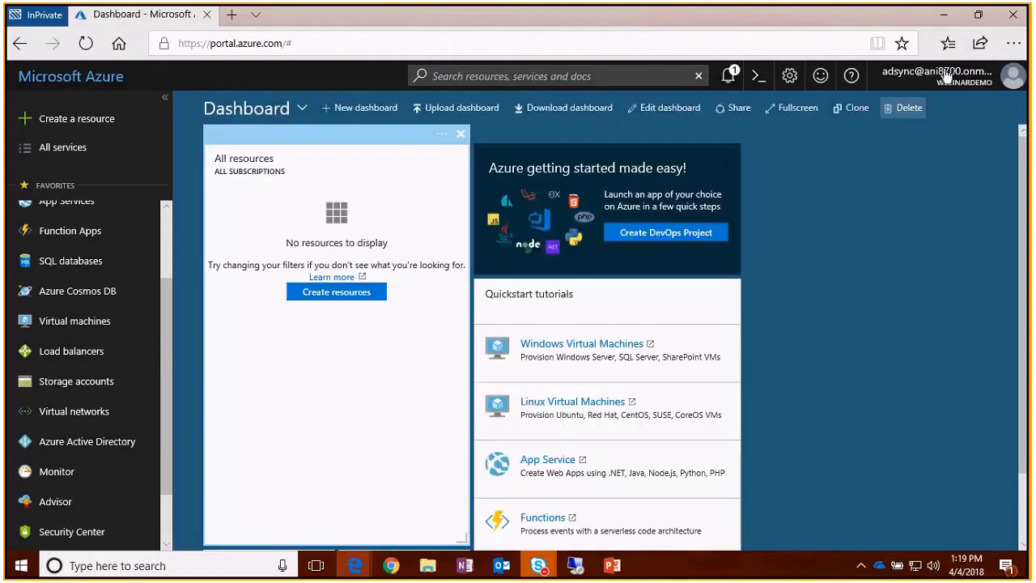
- Open a new user form from the webinardemo directory's All users list
{"action": "mouse_move", "coordinate": [933, 81]}
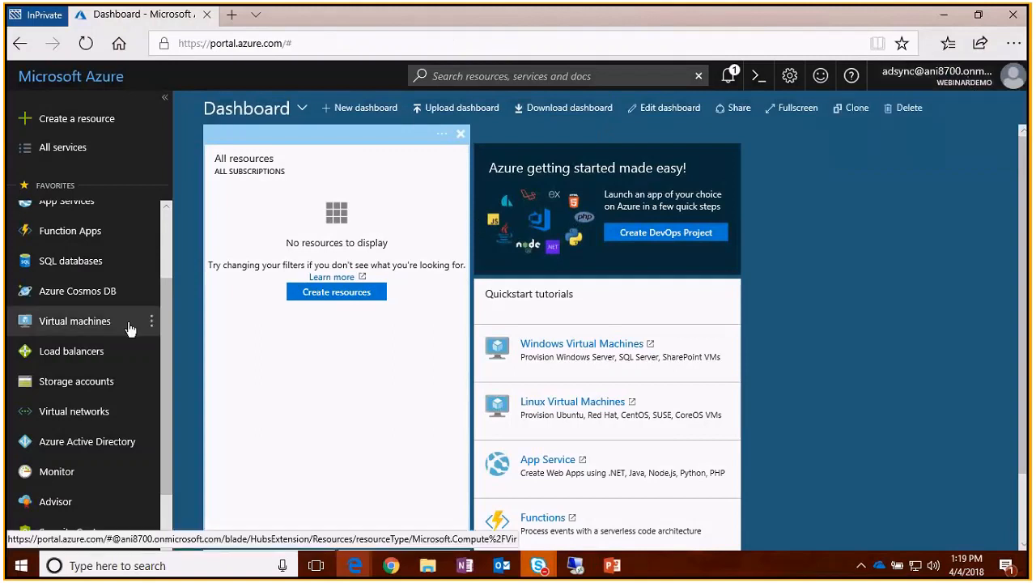
{"action": "left_click", "coordinate": [100, 451]}
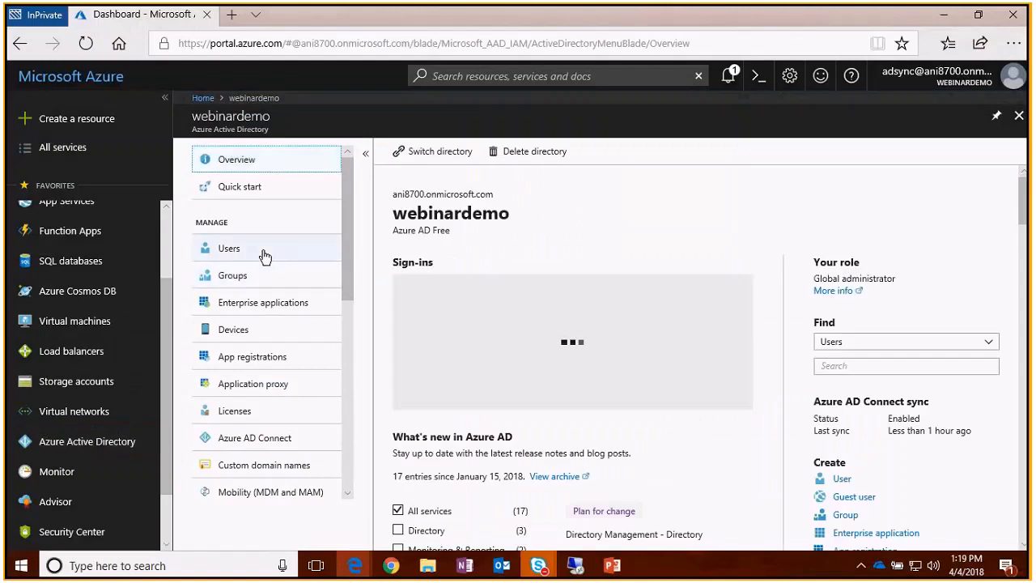
{"action": "left_click", "coordinate": [265, 257]}
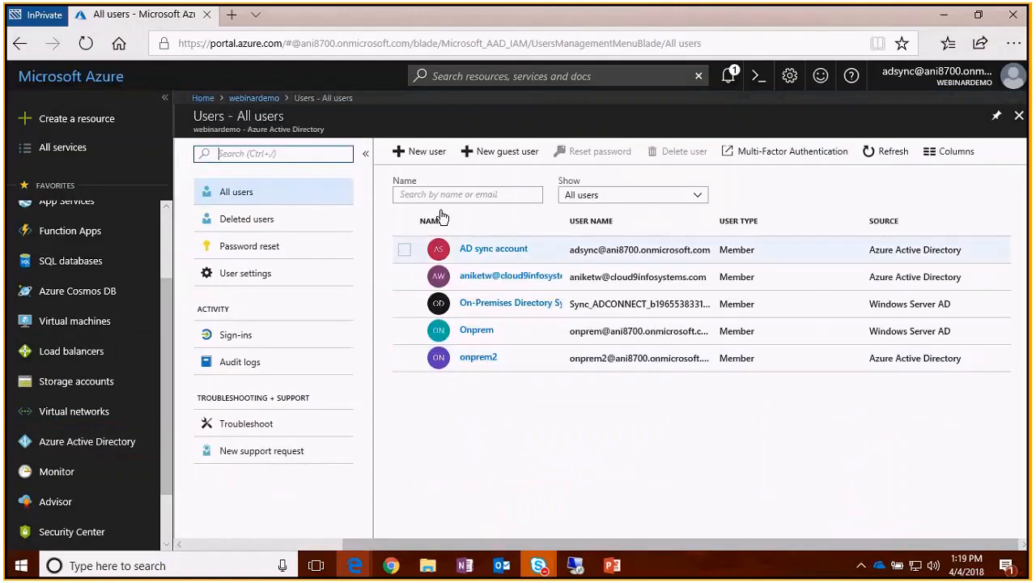
{"action": "left_click", "coordinate": [431, 153]}
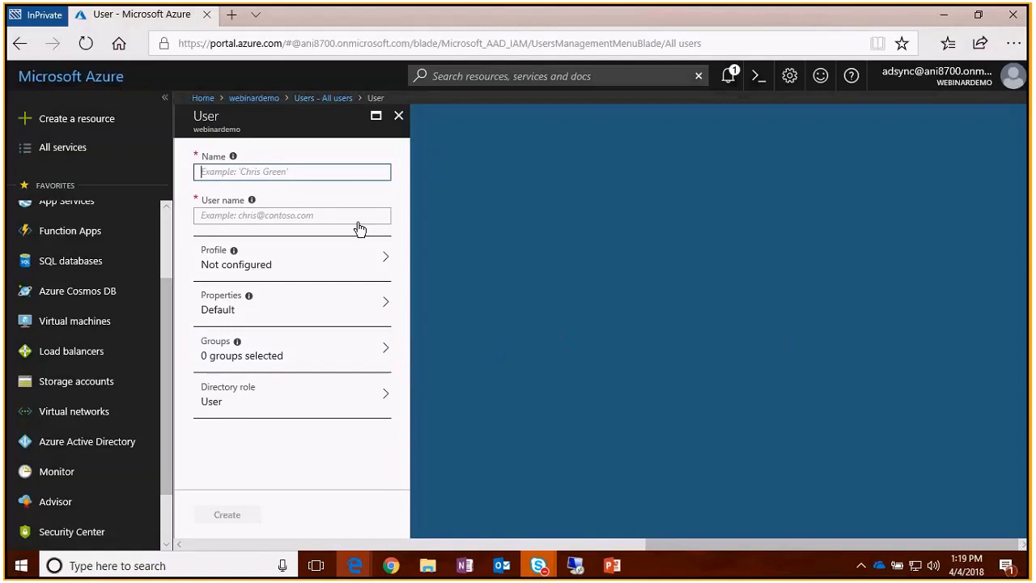
- Enter the adsync account's user name and review the Directory role options
{"action": "left_click", "coordinate": [234, 215]}
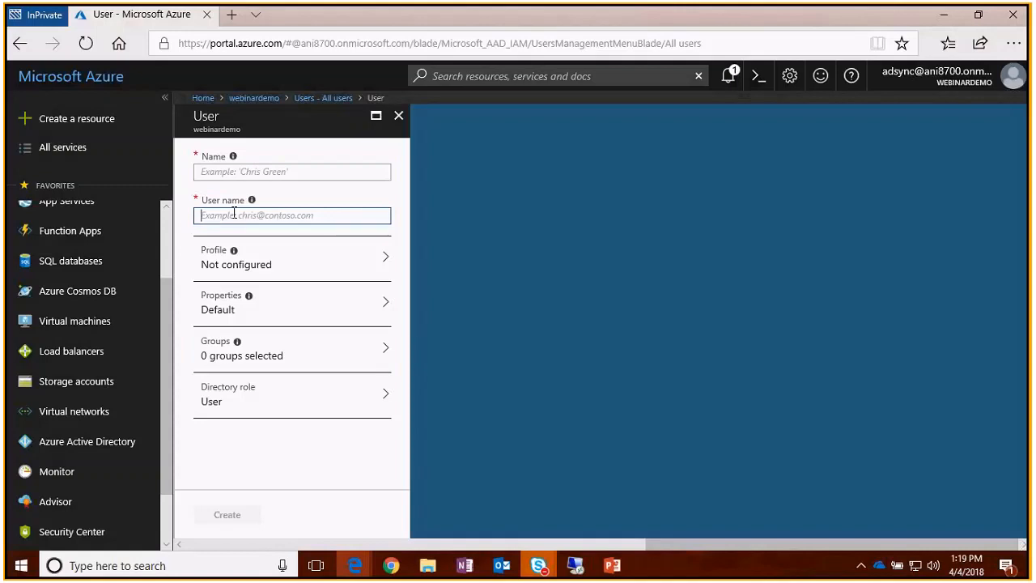
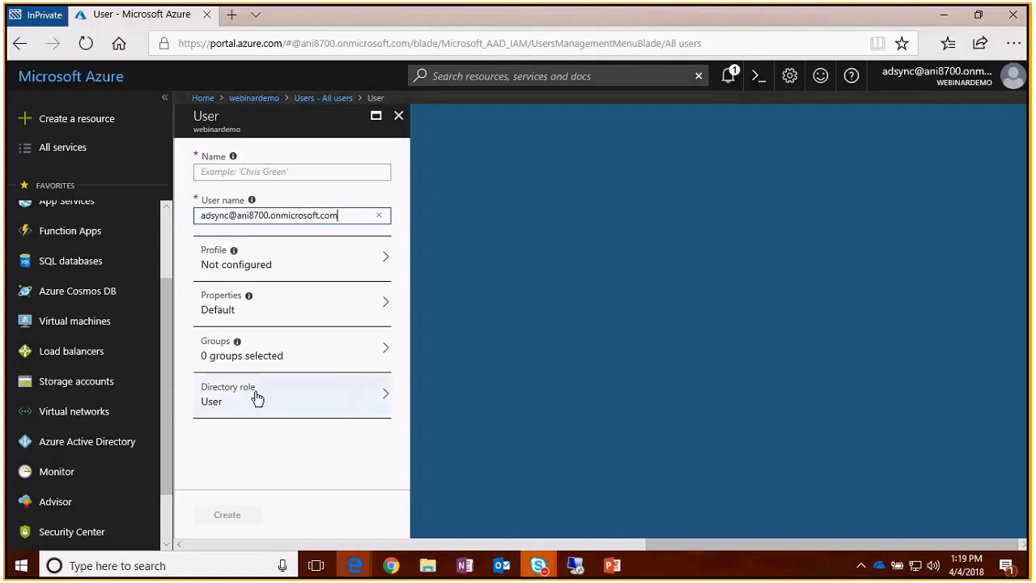
{"action": "left_click", "coordinate": [299, 411]}
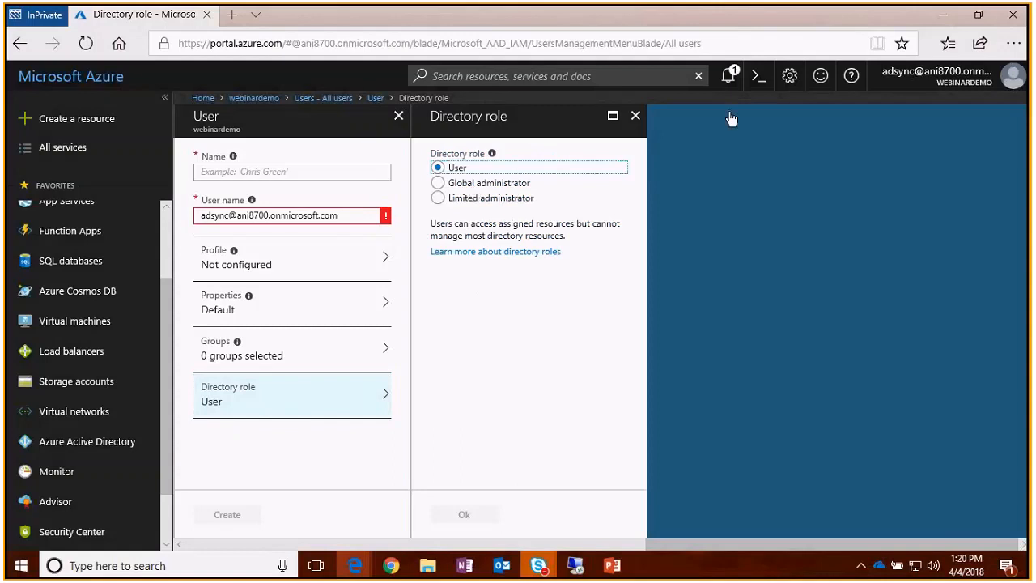
{"action": "left_click", "coordinate": [637, 118]}
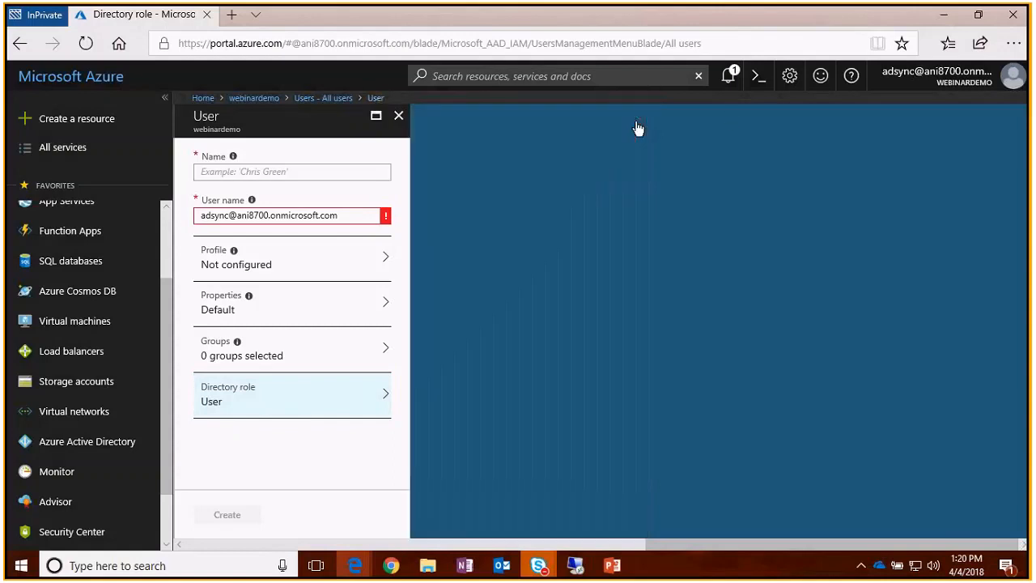
- Close the User blade and discard the unsaved new user
{"action": "left_click", "coordinate": [398, 118]}
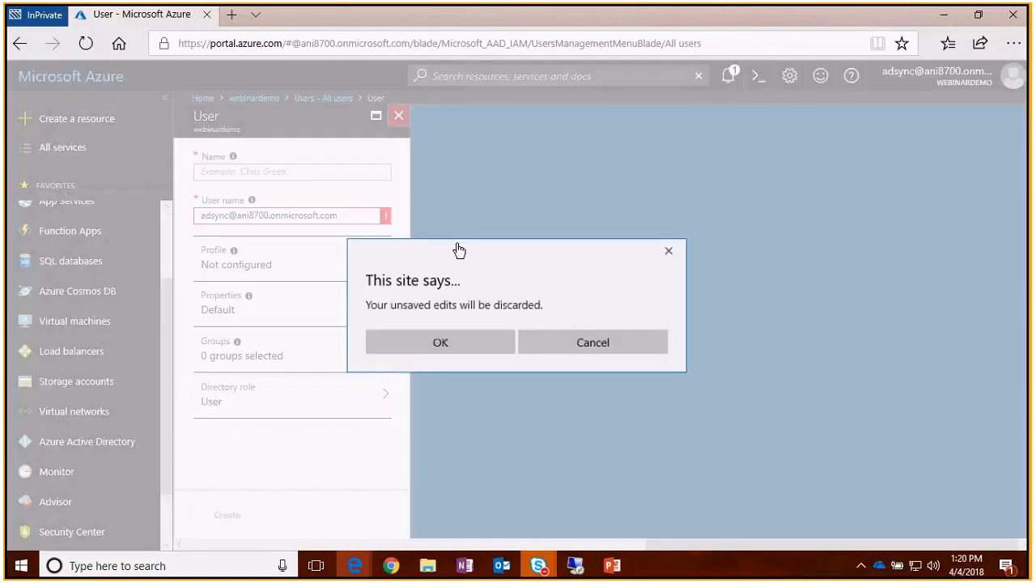
{"action": "left_click", "coordinate": [458, 348]}
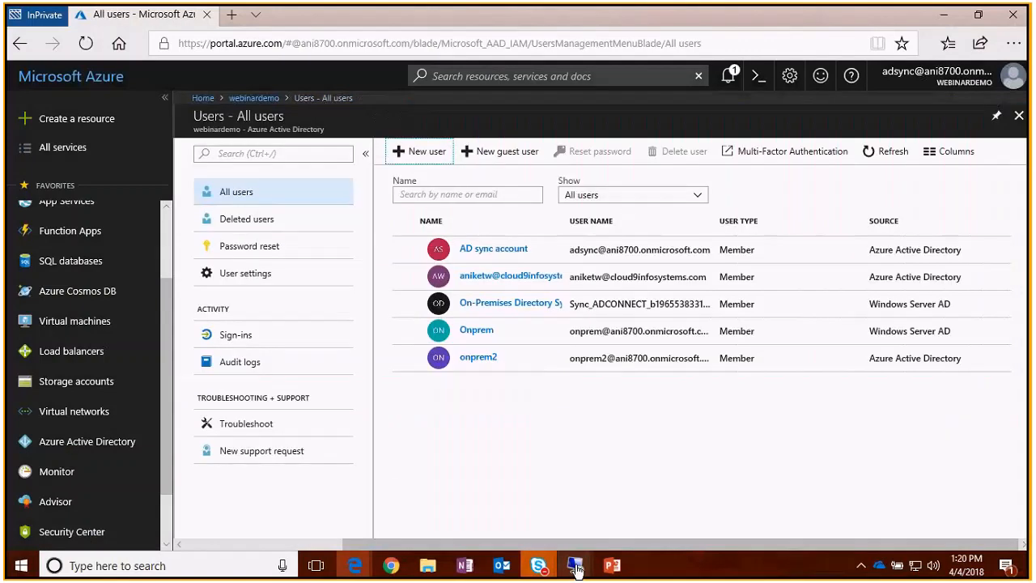
{"action": "mouse_move", "coordinate": [577, 572]}
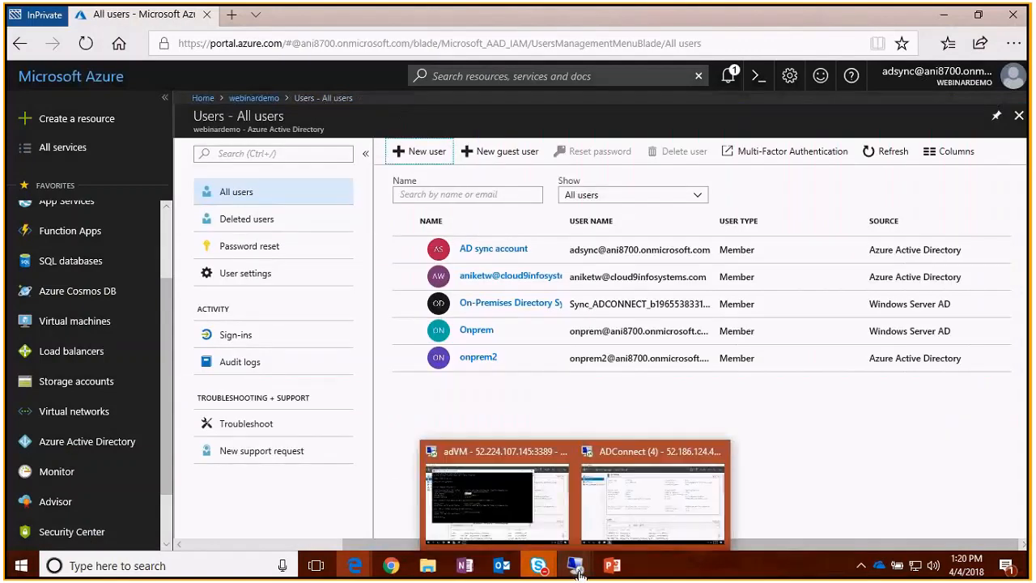
{"action": "left_click", "coordinate": [653, 498]}
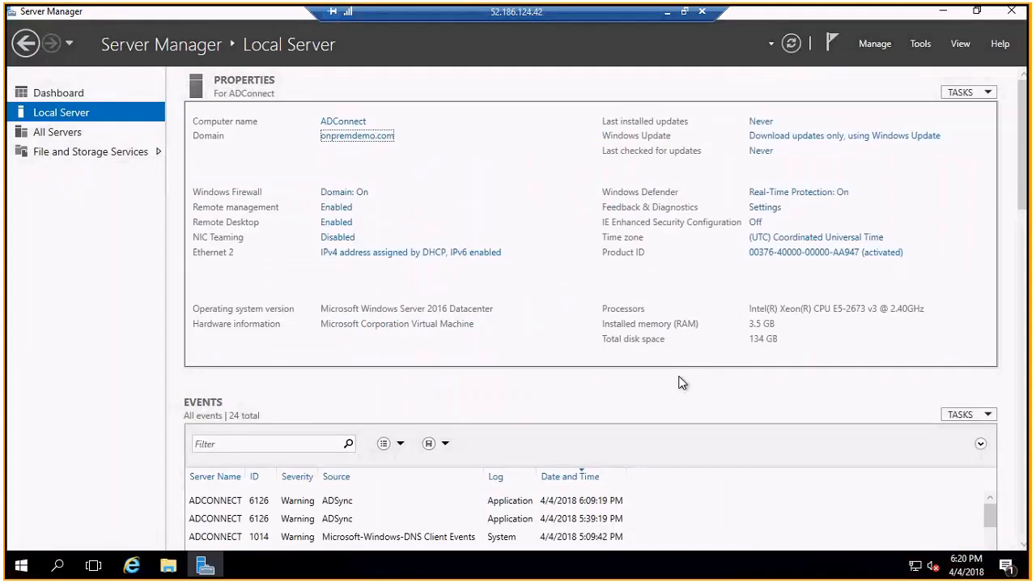
{"action": "left_click", "coordinate": [943, 12]}
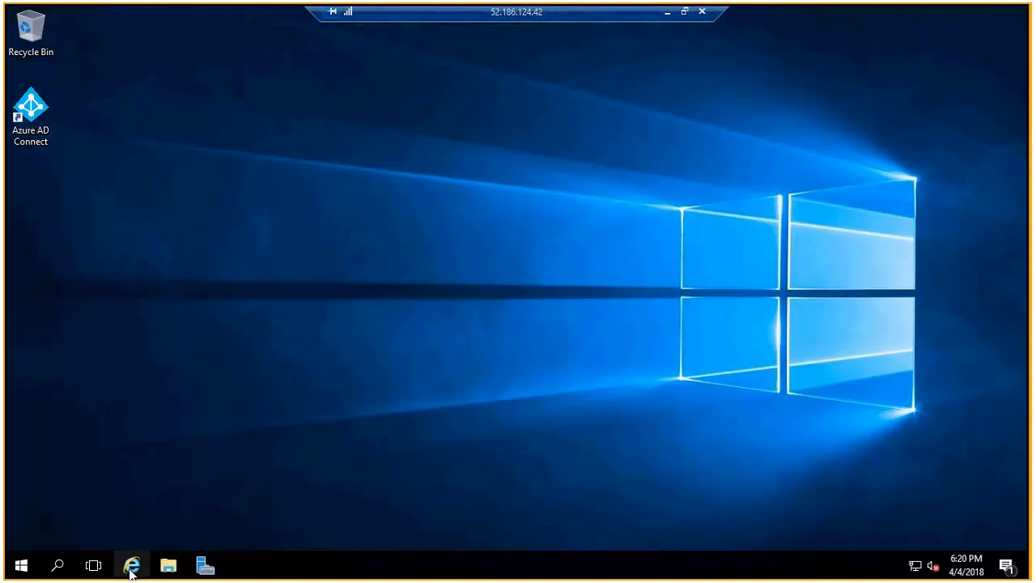
{"action": "mouse_move", "coordinate": [130, 572]}
{"action": "left_click", "coordinate": [127, 527]}
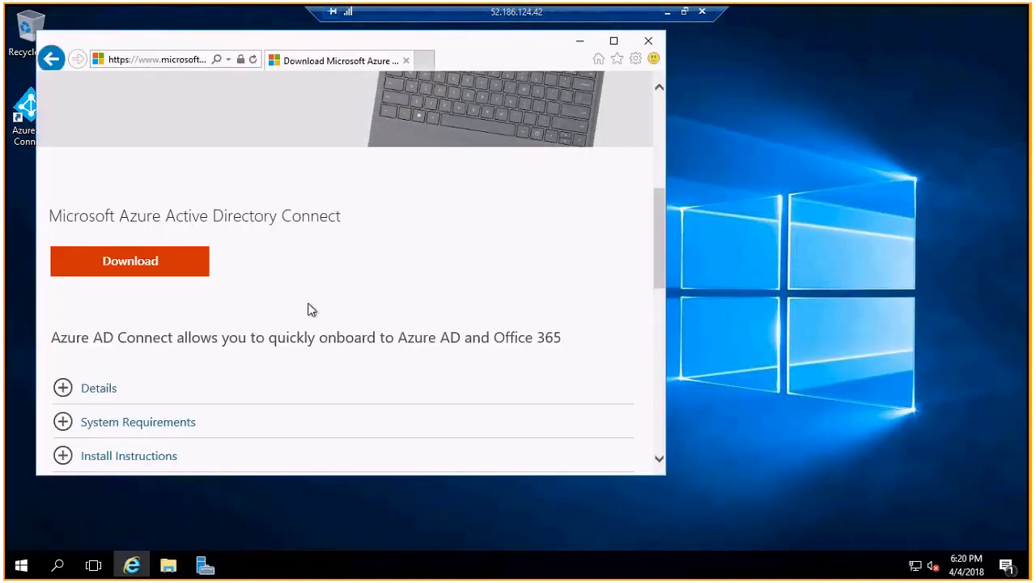
{"action": "scroll", "coordinate": [346, 285], "scroll_direction": "up", "scroll_amount": 1}
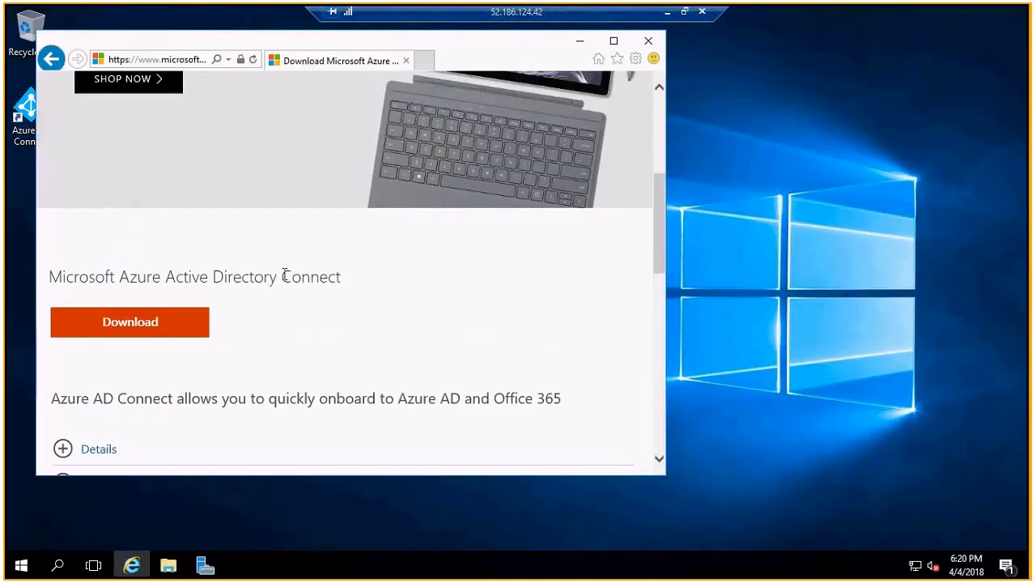
{"action": "scroll", "coordinate": [395, 293], "scroll_direction": "down", "scroll_amount": 2}
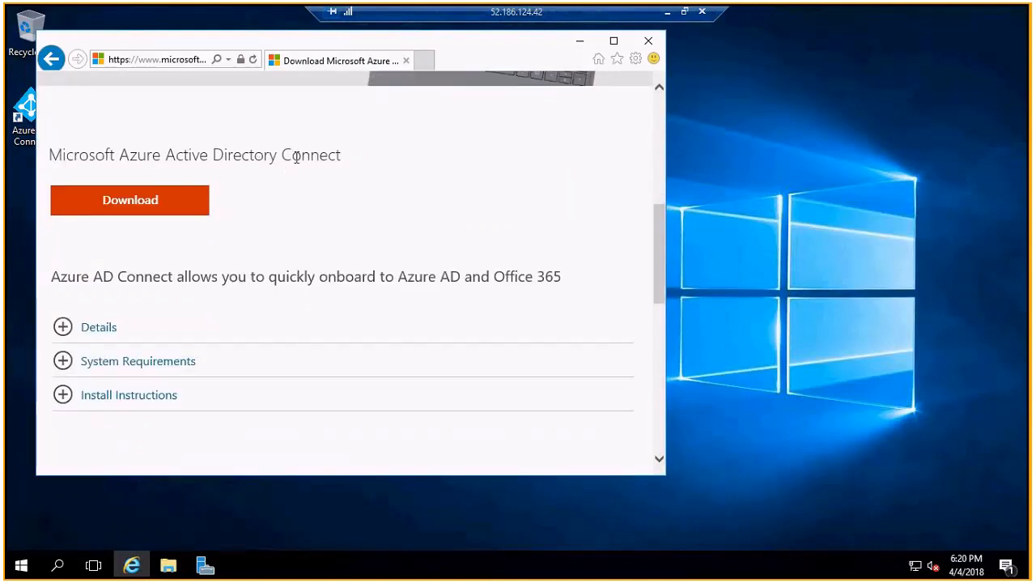
{"action": "left_click", "coordinate": [579, 42]}
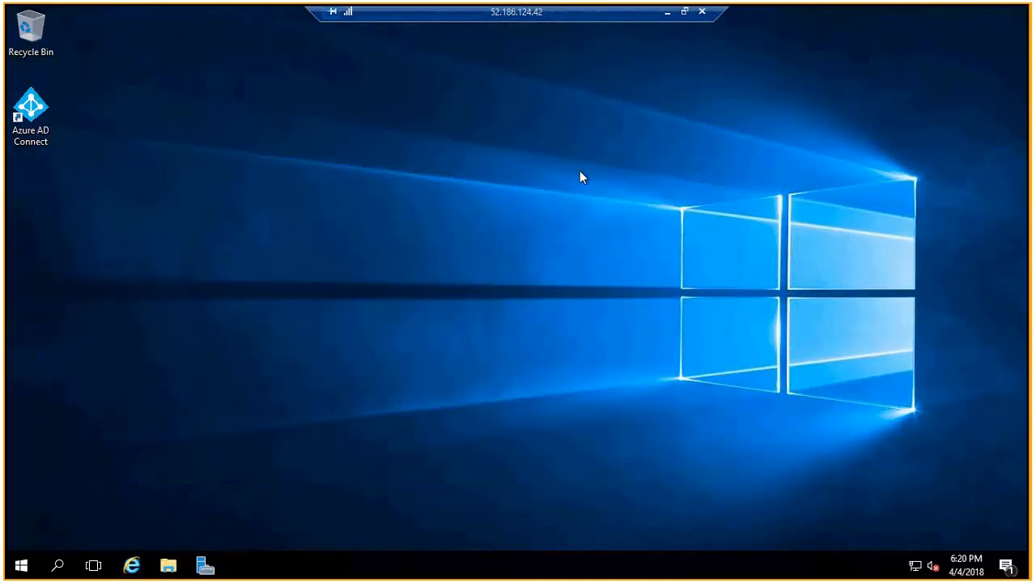
{"action": "left_click", "coordinate": [668, 13]}
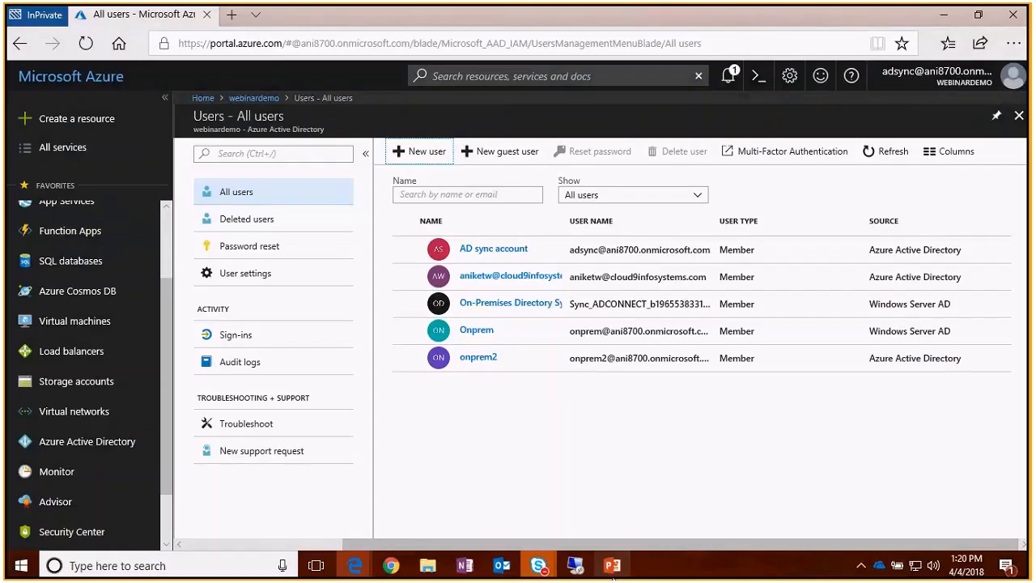
- In the Identity Management deck, start the slide show at slide 13, 'Screenshots from the Demo'
{"action": "left_click", "coordinate": [613, 570]}
{"action": "scroll", "coordinate": [128, 426], "scroll_direction": "down", "scroll_amount": 1}
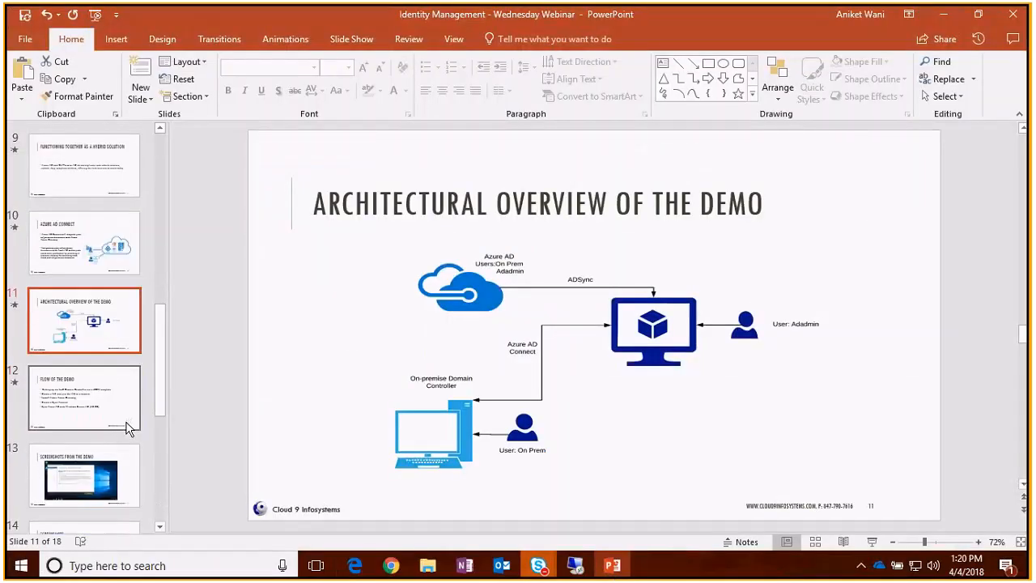
{"action": "left_click", "coordinate": [115, 407]}
{"action": "left_click", "coordinate": [106, 473]}
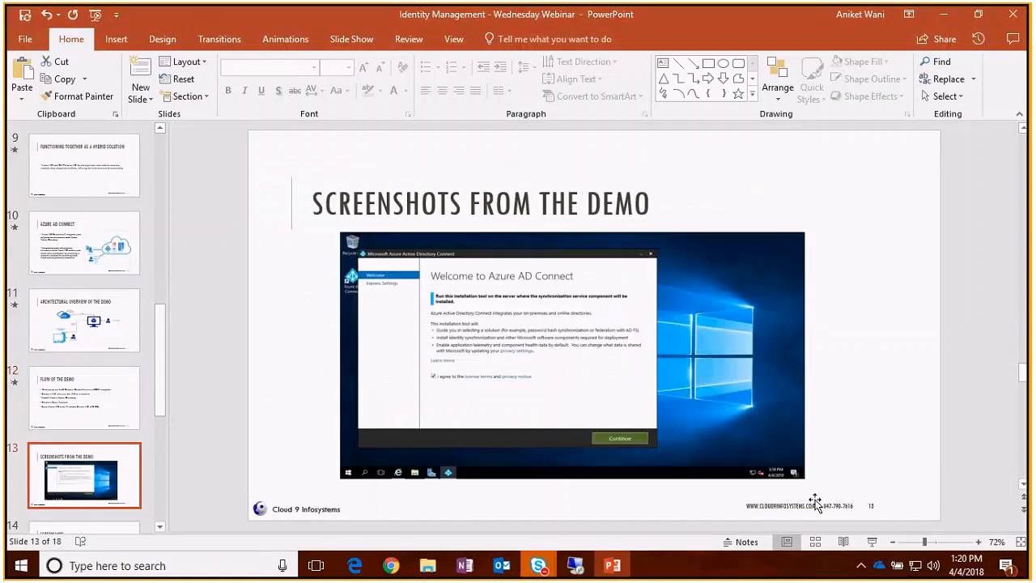
{"action": "left_click", "coordinate": [872, 542]}
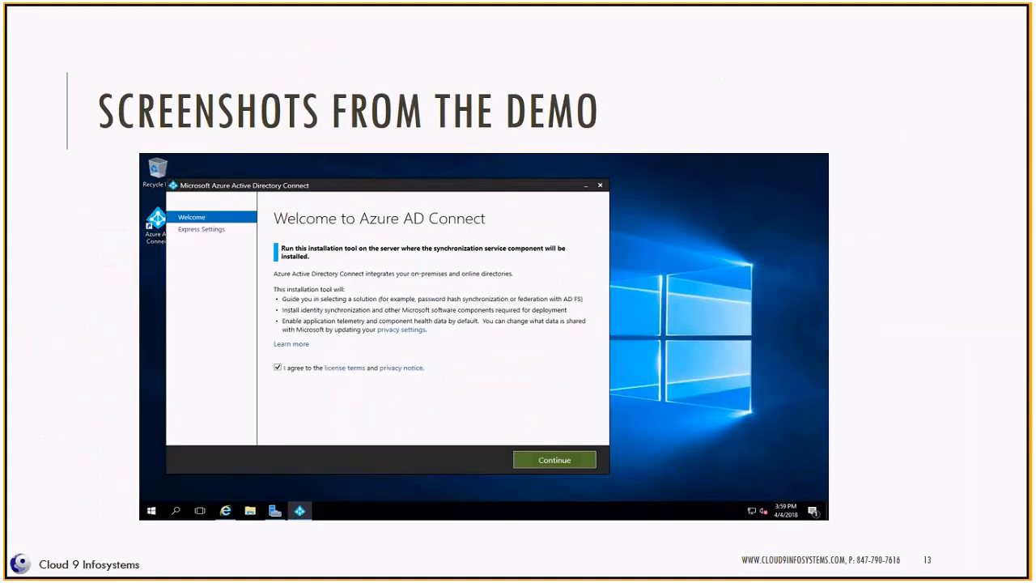